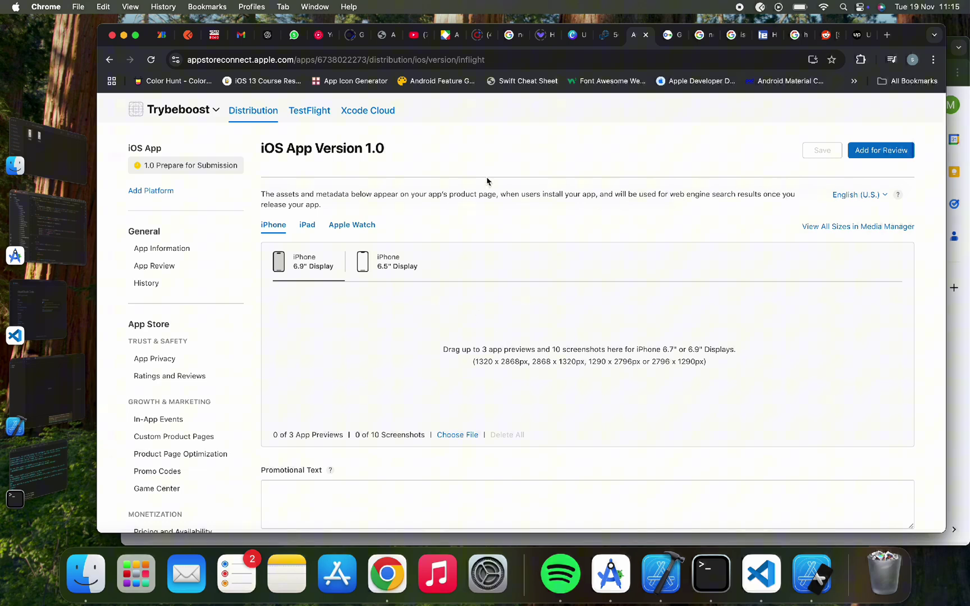
Step: Open Trybeboost's version page in App Store Connect and find the Previews and Screenshots section
{"action": "left_click", "coordinate": [181, 118]}
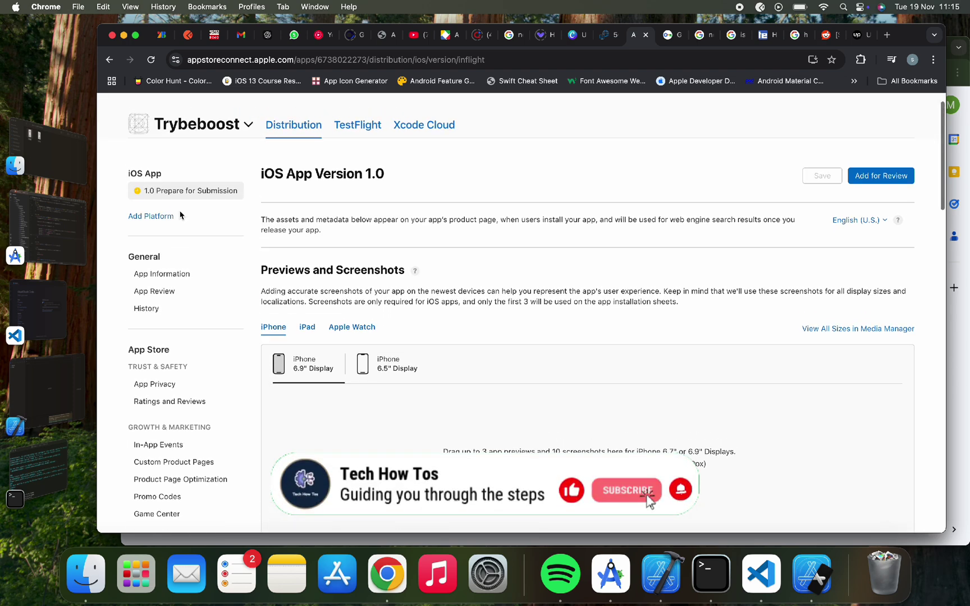
{"action": "left_click", "coordinate": [326, 115]}
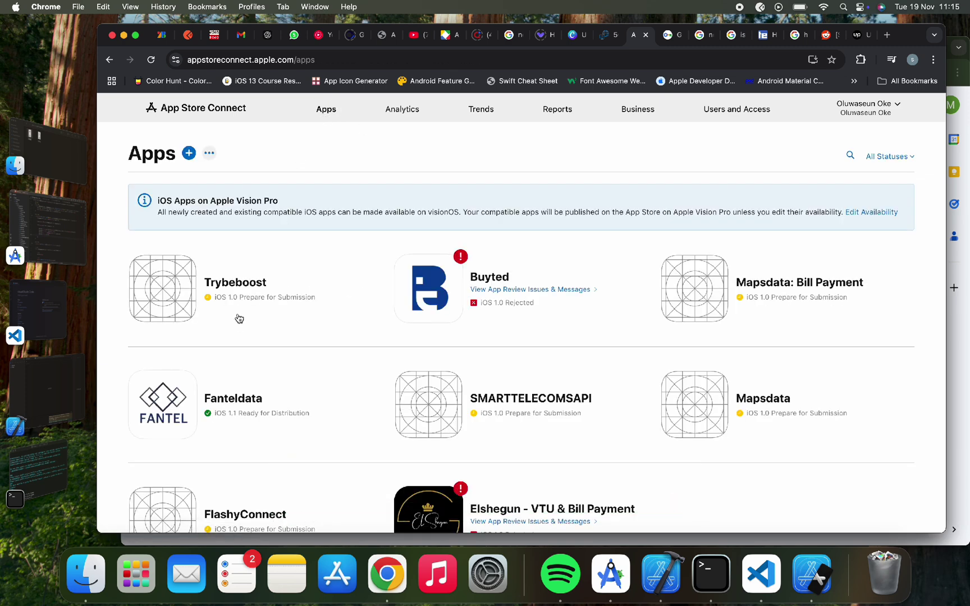
{"action": "left_click", "coordinate": [179, 294]}
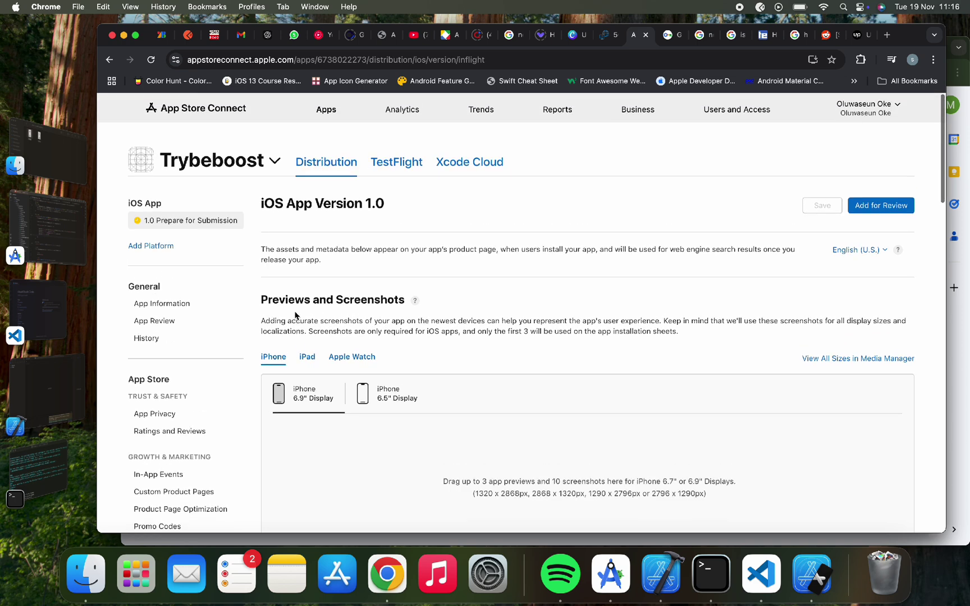
{"action": "left_click_drag", "start_coordinate": [260, 304], "coordinate": [408, 308]}
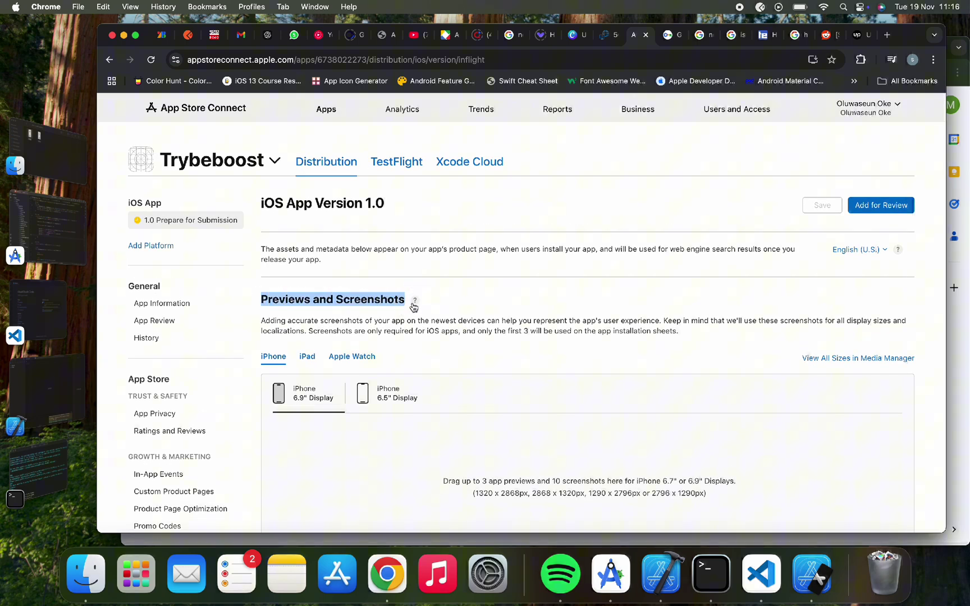
{"action": "scroll", "coordinate": [419, 369], "scroll_direction": "down", "scroll_amount": 3}
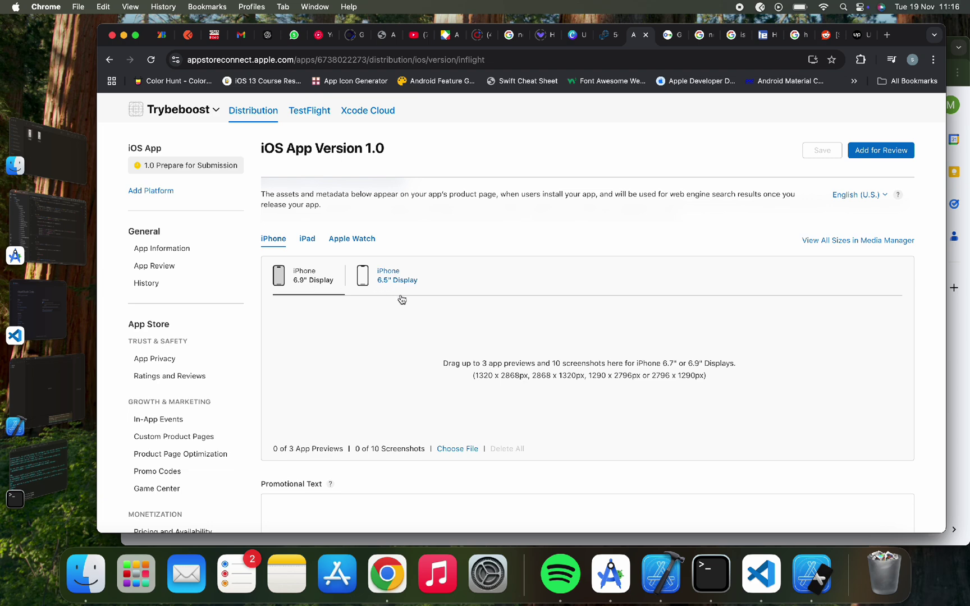
{"action": "scroll", "coordinate": [397, 326], "scroll_direction": "up", "scroll_amount": 3}
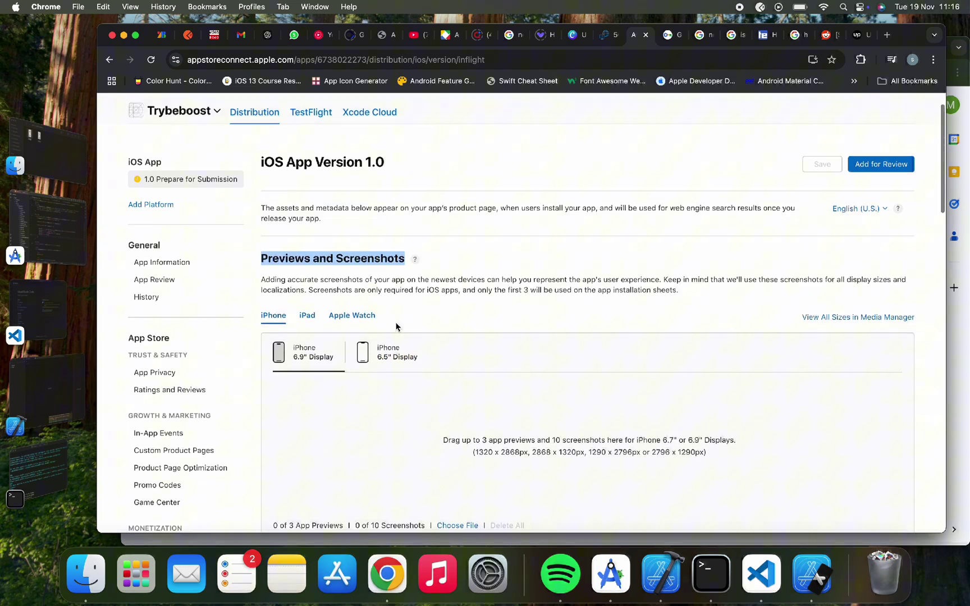
{"action": "scroll", "coordinate": [324, 336], "scroll_direction": "down", "scroll_amount": 1}
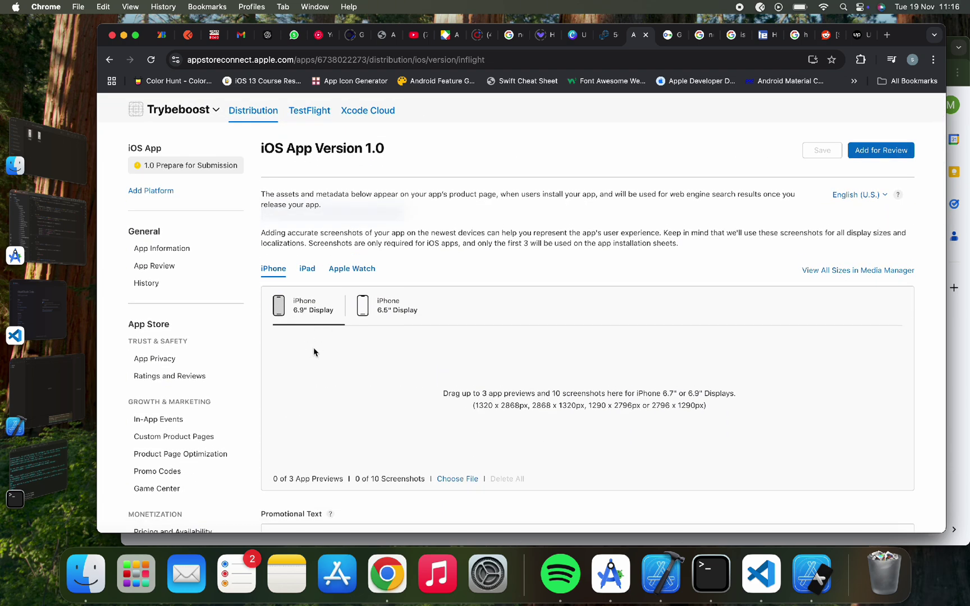
Step: Start a new custom-size design from Canva's File menu
{"action": "left_click", "coordinate": [574, 35]}
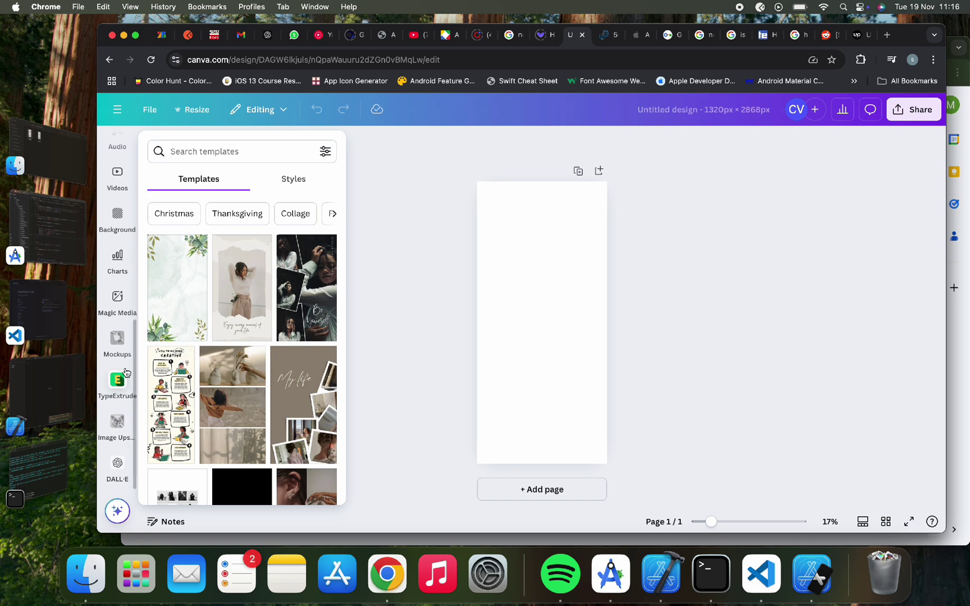
{"action": "scroll", "coordinate": [119, 386], "scroll_direction": "up", "scroll_amount": 3}
{"action": "scroll", "coordinate": [119, 386], "scroll_direction": "up", "scroll_amount": 3}
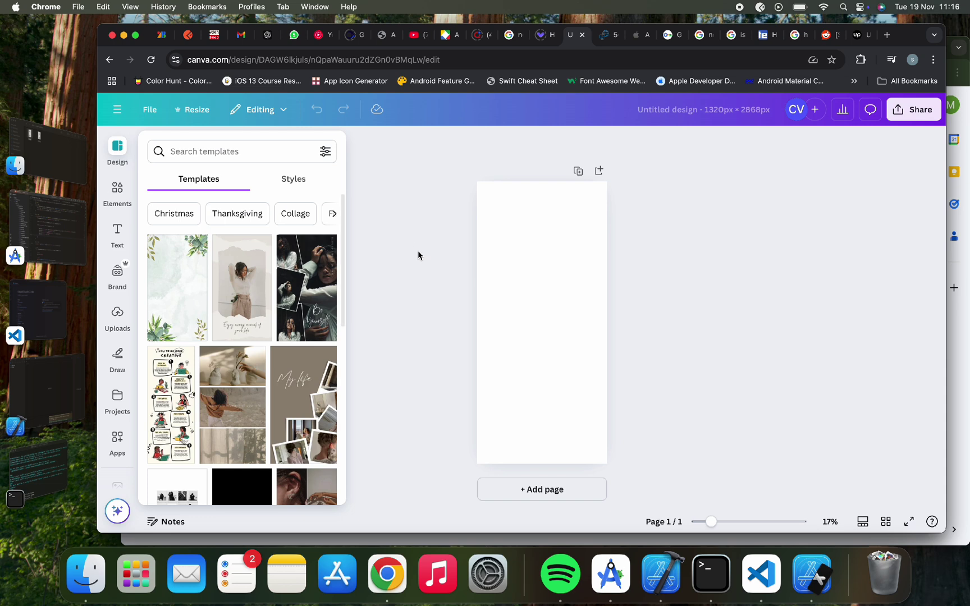
{"action": "left_click", "coordinate": [419, 255]}
{"action": "left_click", "coordinate": [150, 113]}
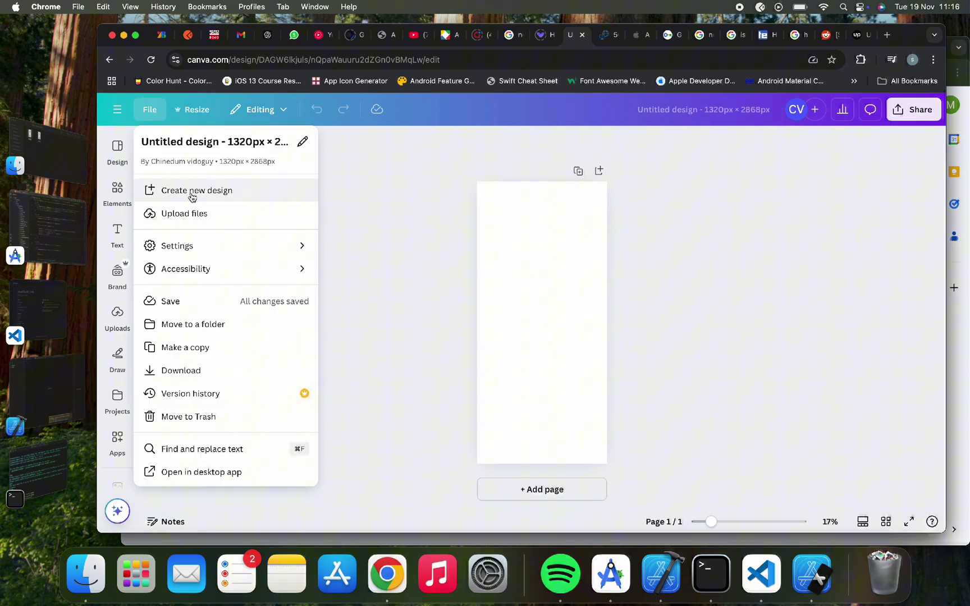
{"action": "left_click", "coordinate": [191, 194]}
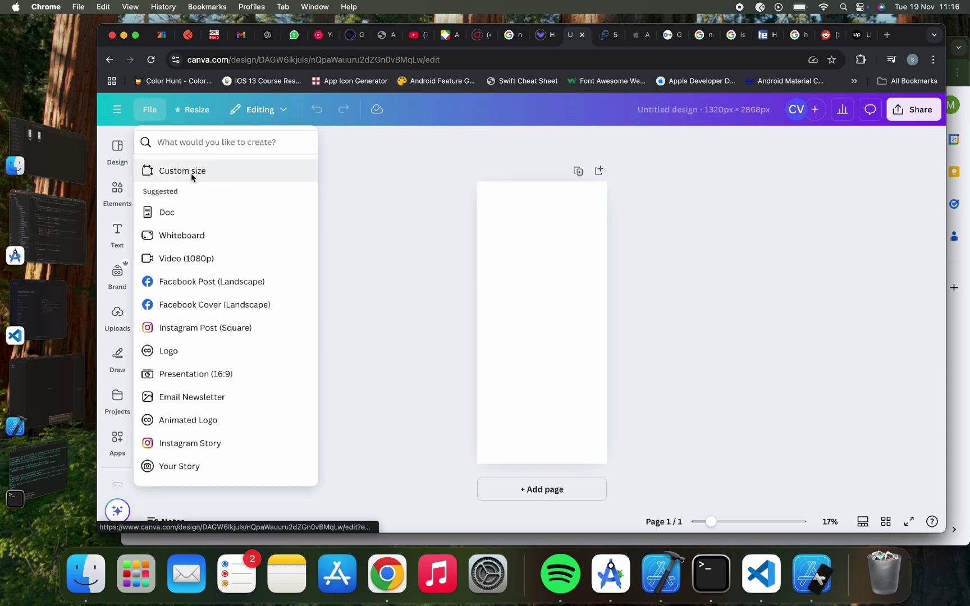
{"action": "left_click", "coordinate": [191, 173]}
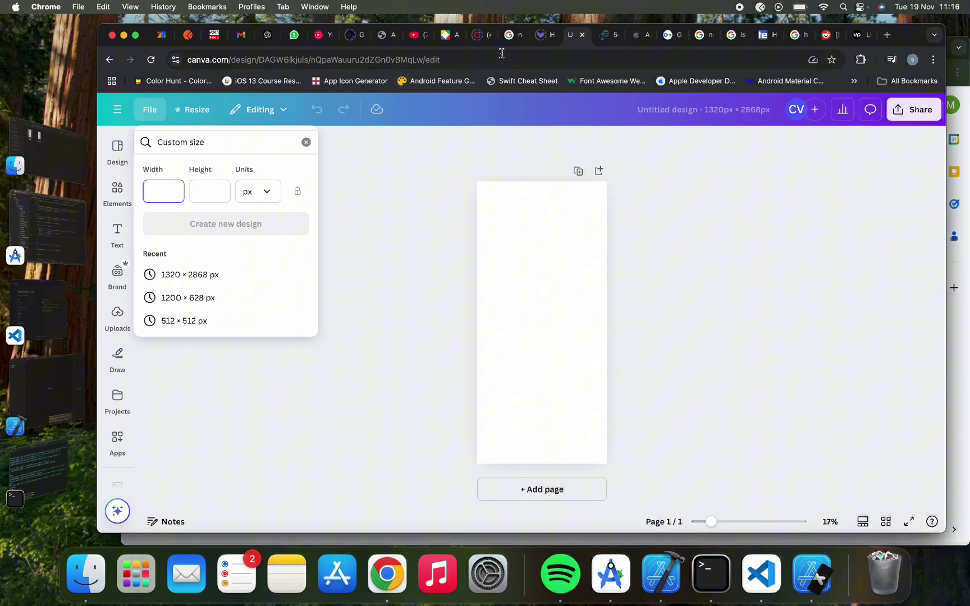
Step: Copy width 1320 and height 2868 from App Store Connect into the custom size fields
{"action": "left_click", "coordinate": [638, 38]}
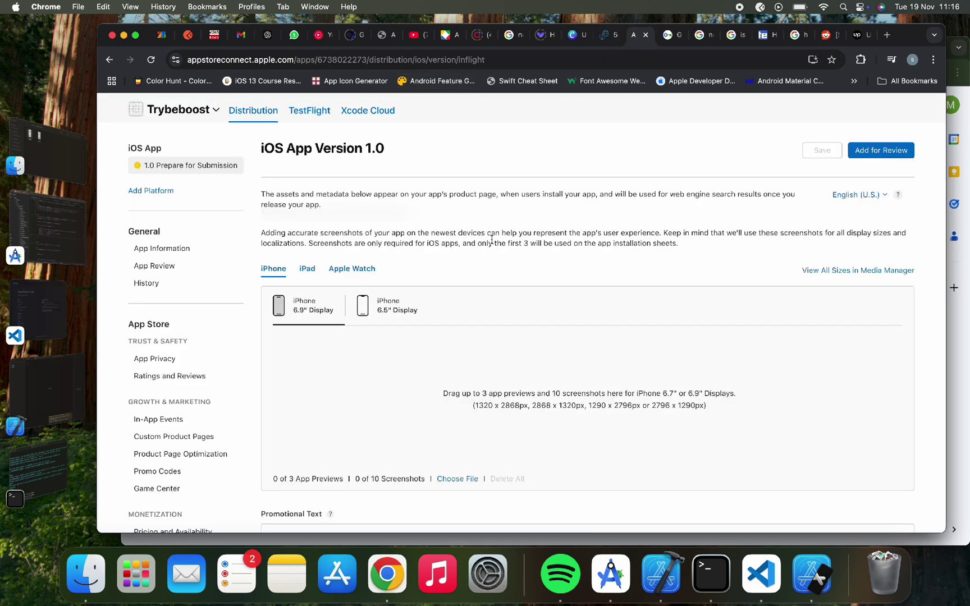
{"action": "double_click", "coordinate": [477, 405]}
{"action": "left_click", "coordinate": [575, 35]}
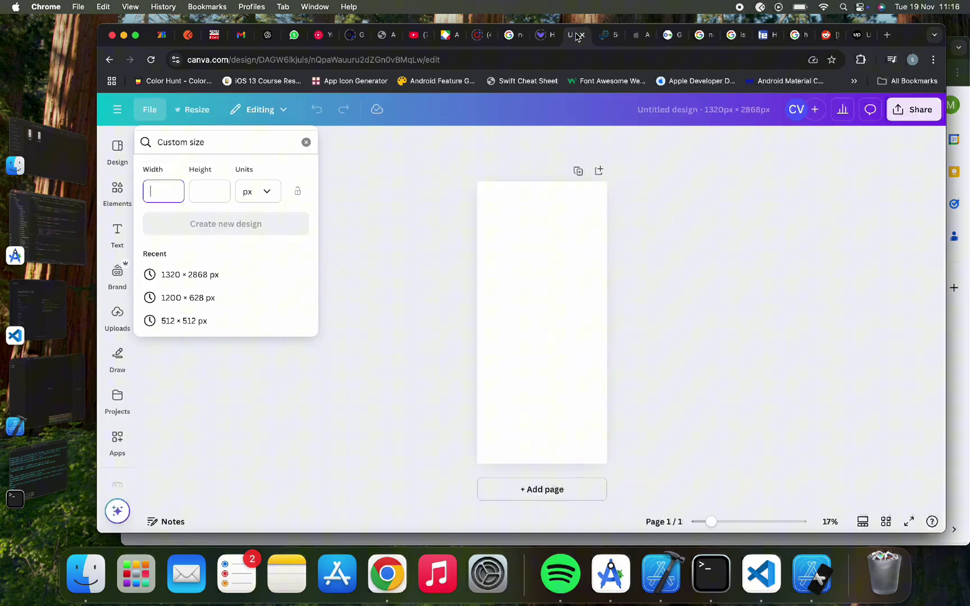
{"action": "left_click", "coordinate": [639, 36]}
{"action": "left_click_drag", "start_coordinate": [501, 405], "coordinate": [518, 406]}
{"action": "key", "text": "super+c"}
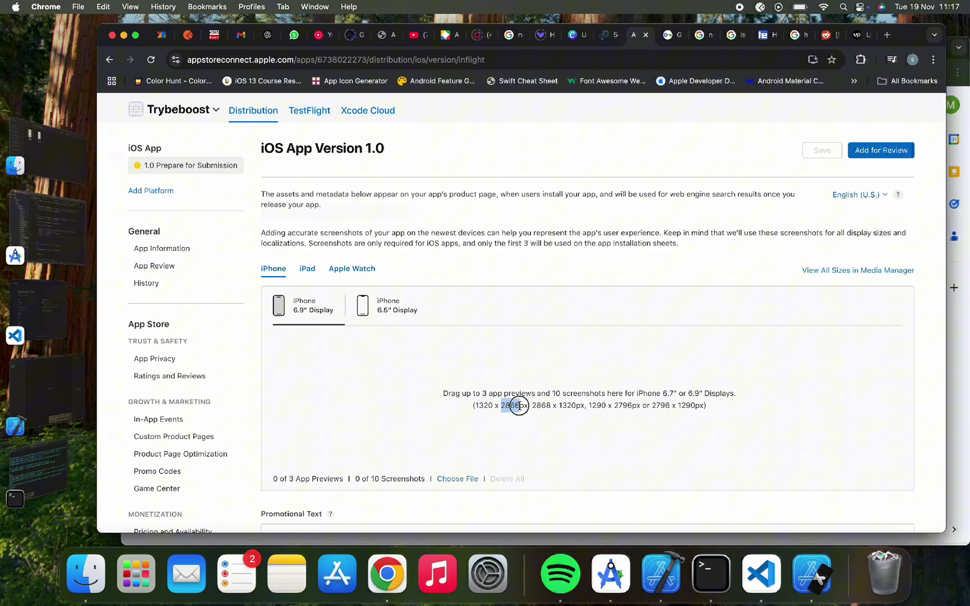
{"action": "left_click", "coordinate": [576, 36]}
{"action": "left_click", "coordinate": [208, 197]}
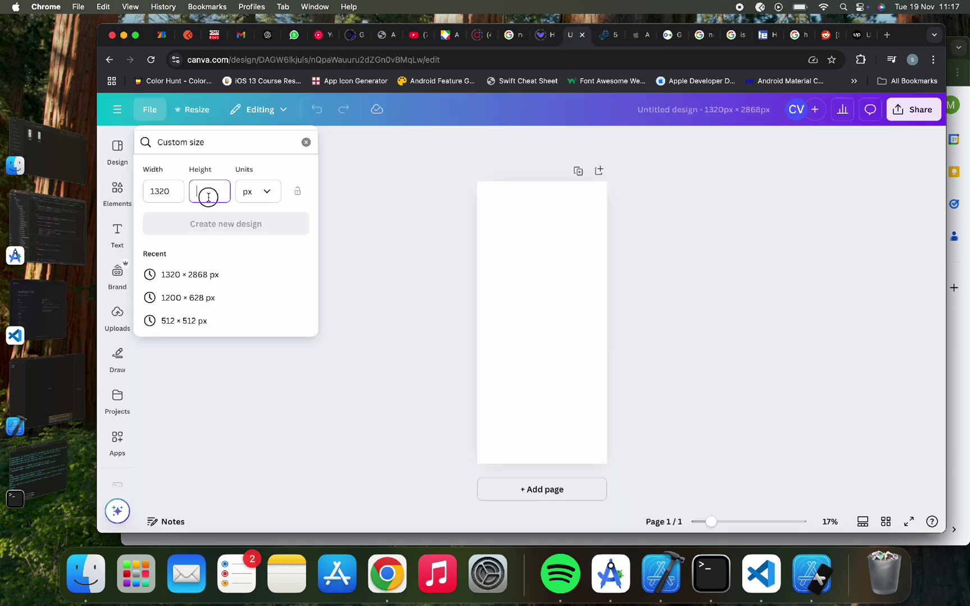
{"action": "key", "text": "super+v"}
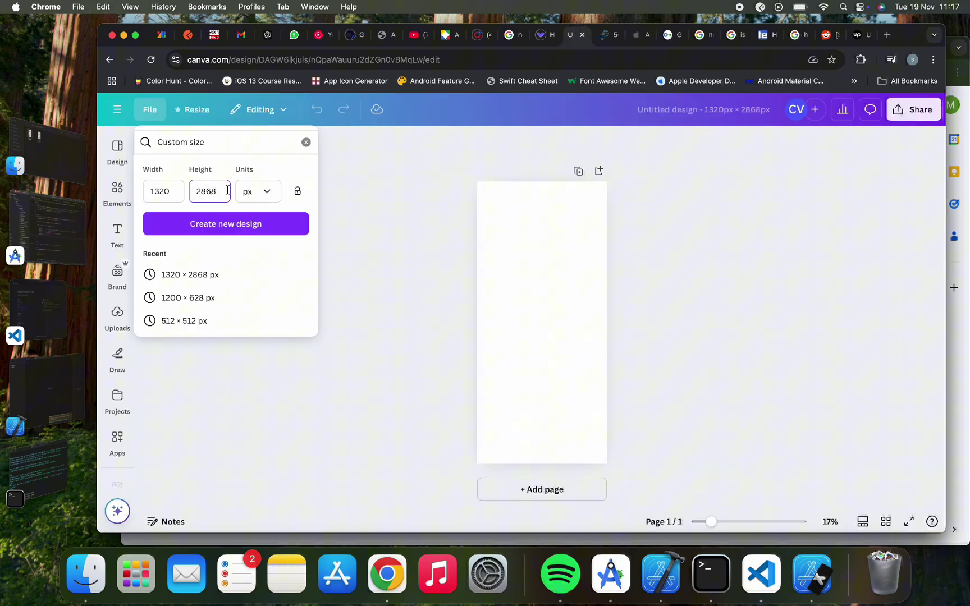
Step: Create the 1320×2868 px design and search Canva apps for 'mo' to find Mockups
{"action": "left_click", "coordinate": [228, 222]}
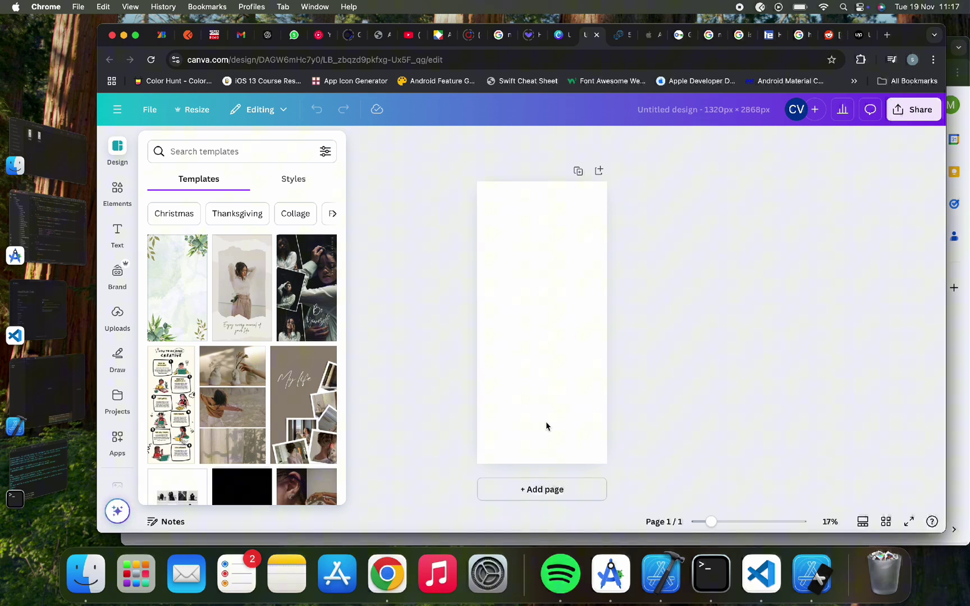
{"action": "scroll", "coordinate": [117, 424], "scroll_direction": "down", "scroll_amount": 2}
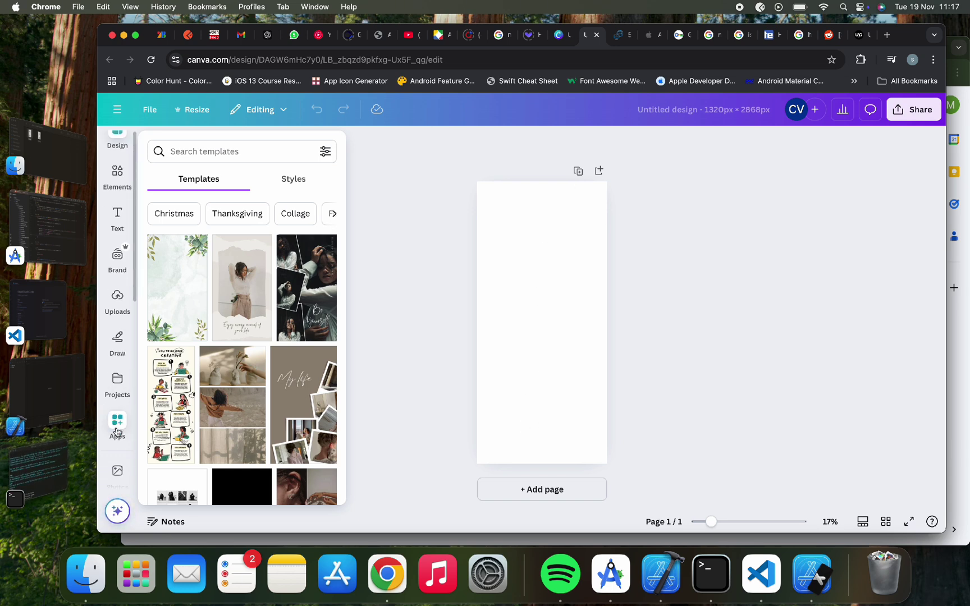
{"action": "scroll", "coordinate": [116, 431], "scroll_direction": "down", "scroll_amount": 3}
{"action": "scroll", "coordinate": [116, 432], "scroll_direction": "up", "scroll_amount": 2}
{"action": "scroll", "coordinate": [119, 421], "scroll_direction": "up", "scroll_amount": 2}
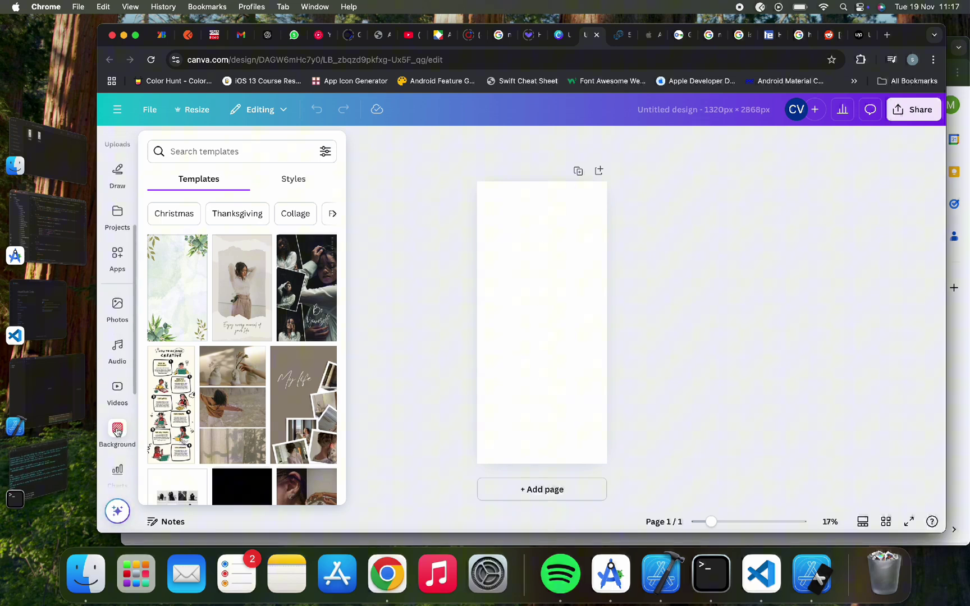
{"action": "scroll", "coordinate": [120, 409], "scroll_direction": "up", "scroll_amount": 1}
{"action": "left_click", "coordinate": [122, 401]}
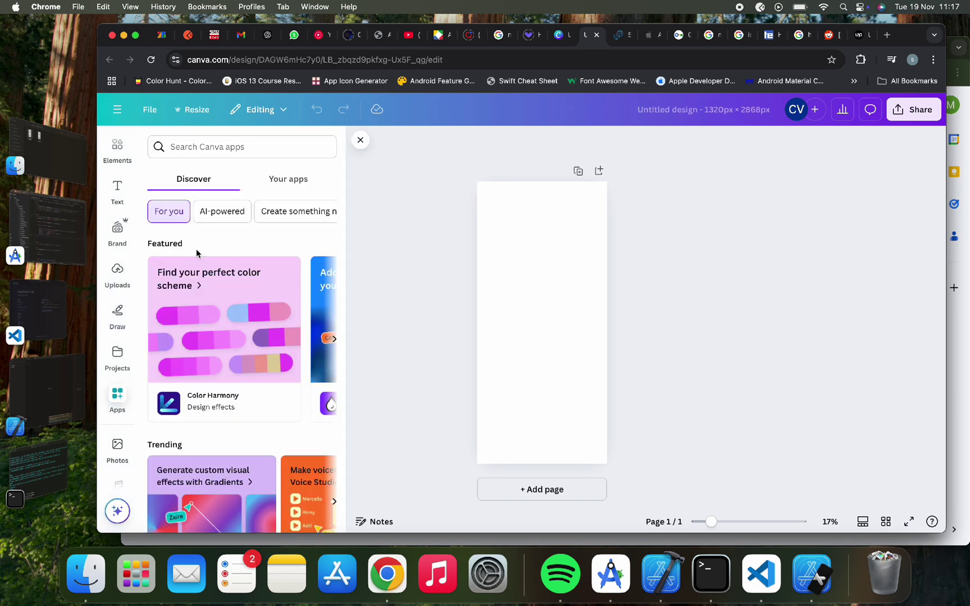
{"action": "scroll", "coordinate": [204, 344], "scroll_direction": "down", "scroll_amount": 5}
{"action": "scroll", "coordinate": [204, 344], "scroll_direction": "down", "scroll_amount": 2}
{"action": "scroll", "coordinate": [204, 344], "scroll_direction": "down", "scroll_amount": 3}
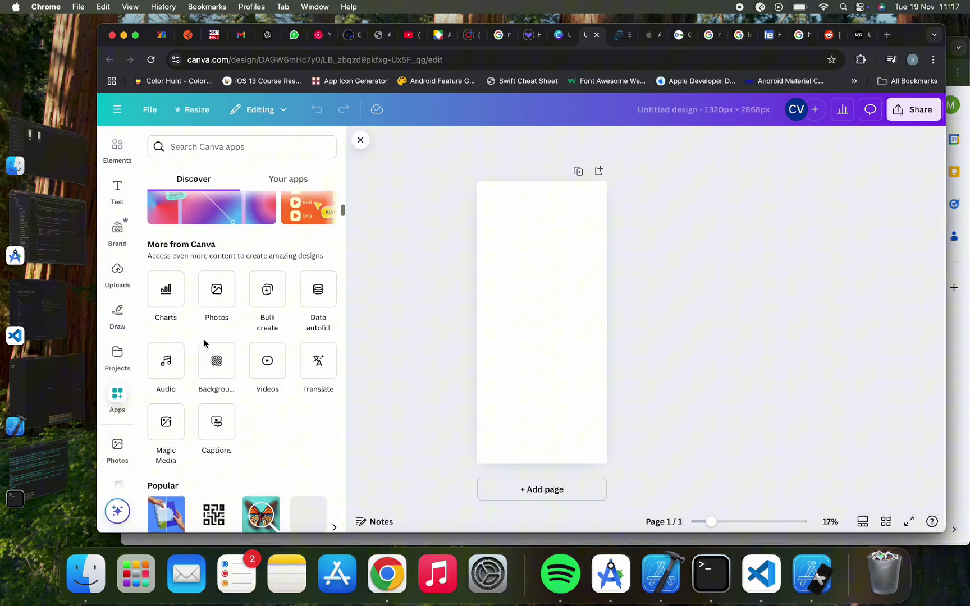
{"action": "scroll", "coordinate": [204, 344], "scroll_direction": "down", "scroll_amount": 3}
{"action": "scroll", "coordinate": [206, 343], "scroll_direction": "down", "scroll_amount": 1}
{"action": "scroll", "coordinate": [208, 342], "scroll_direction": "down", "scroll_amount": 2}
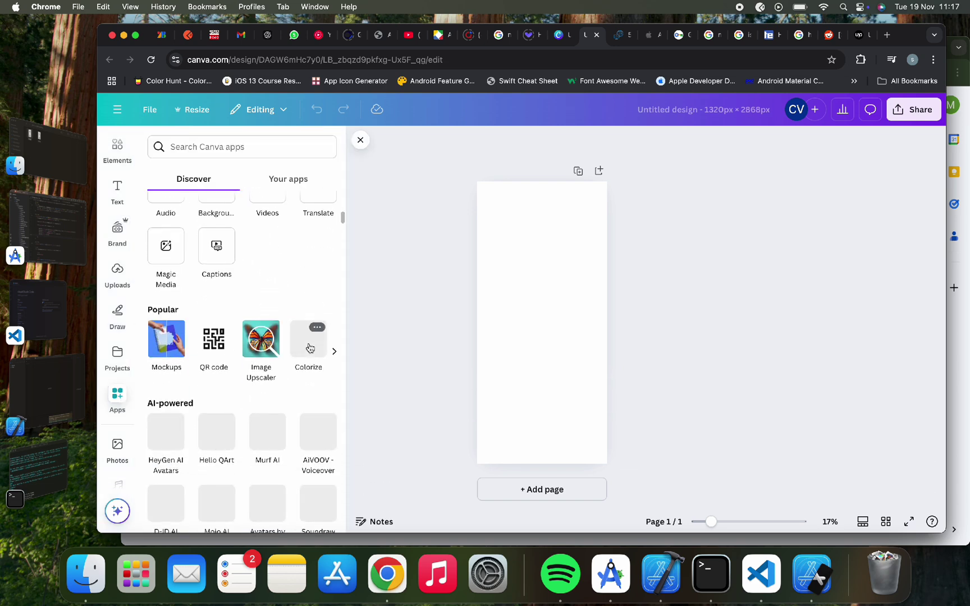
{"action": "left_click", "coordinate": [330, 351]}
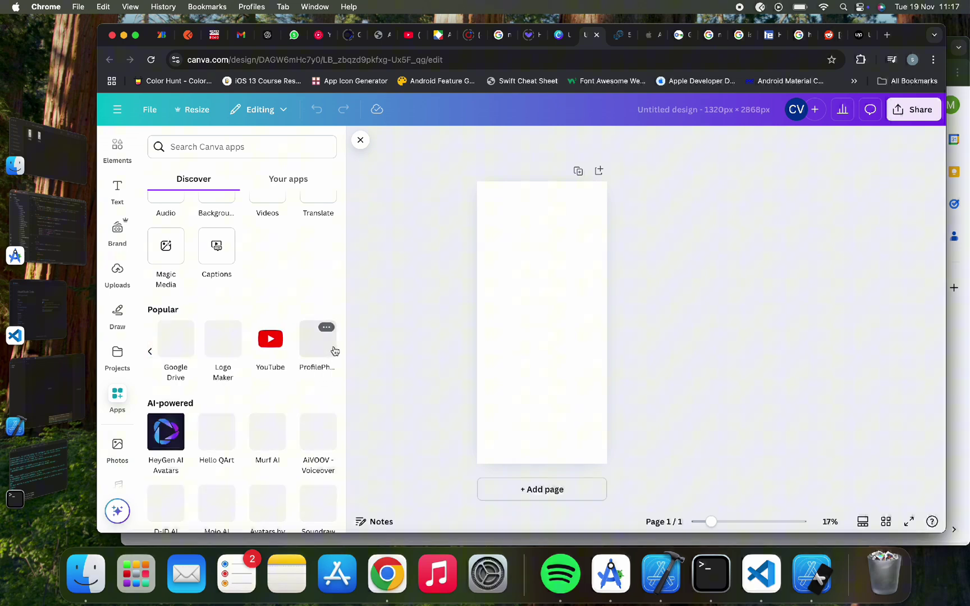
{"action": "scroll", "coordinate": [320, 326], "scroll_direction": "up", "scroll_amount": 10}
{"action": "left_click", "coordinate": [295, 146]}
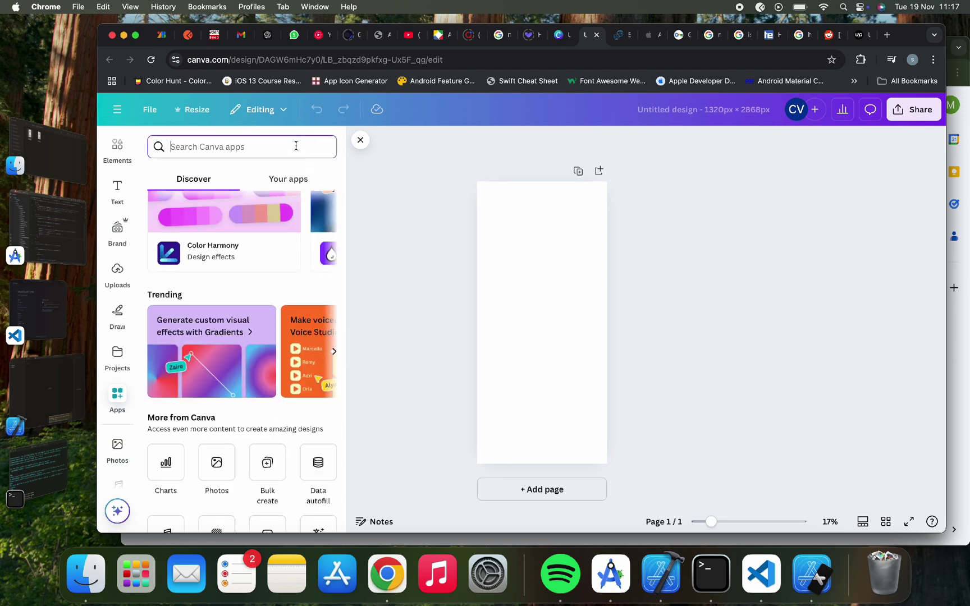
{"action": "type", "text": "moc"}
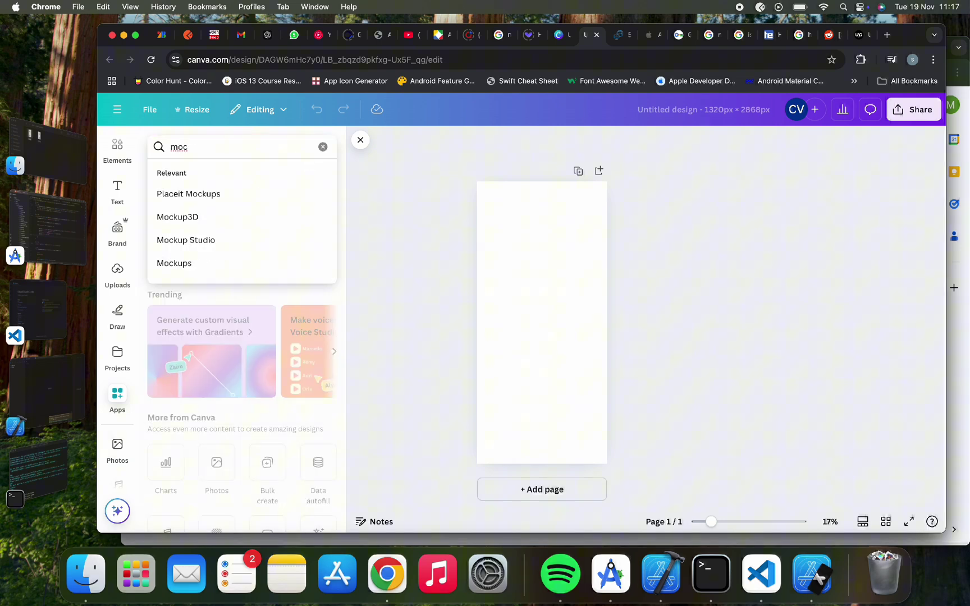
{"action": "left_click", "coordinate": [256, 273]}
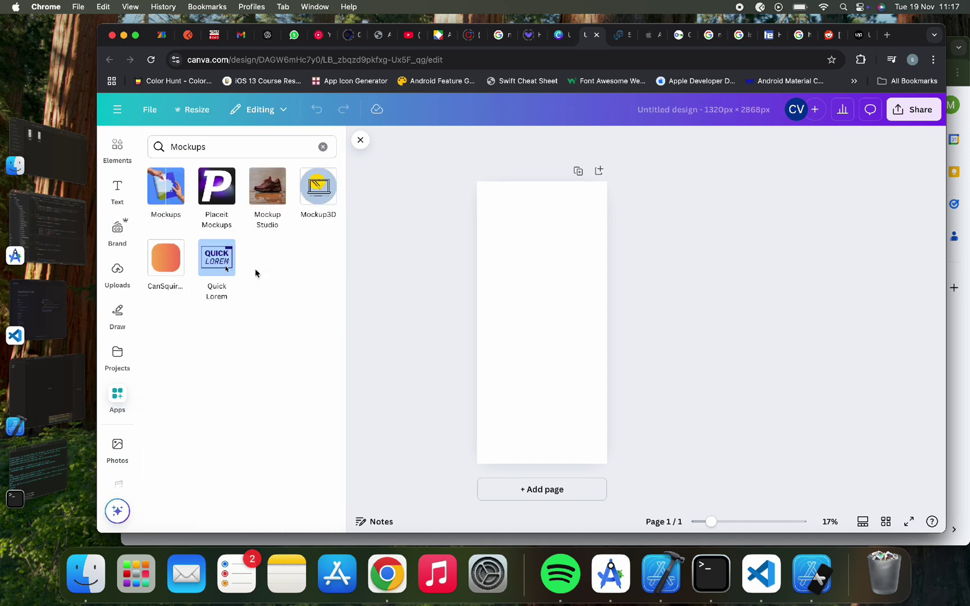
Step: Add an upright smartphone mockup from Mockups > Smartphones
{"action": "left_click", "coordinate": [163, 195]}
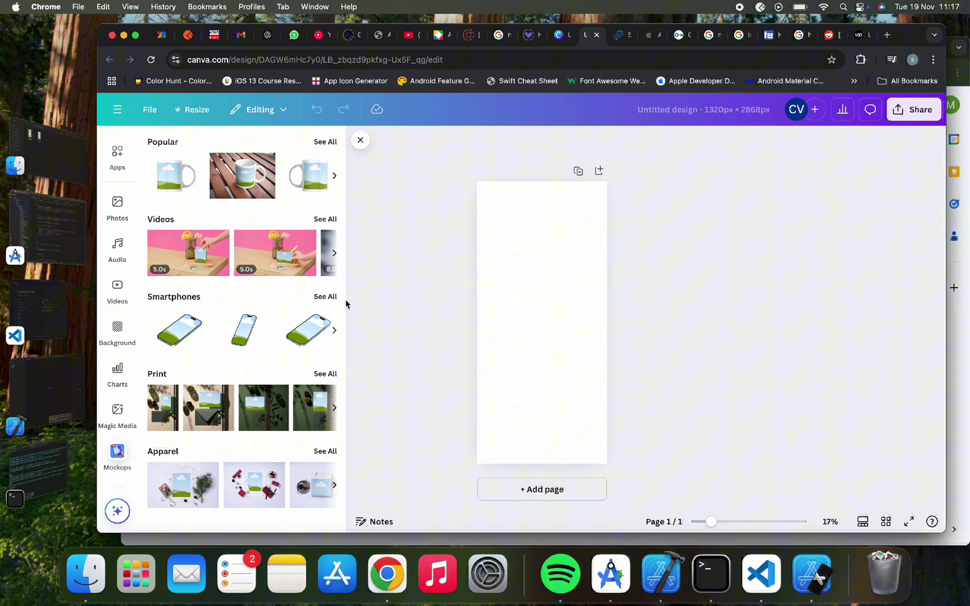
{"action": "left_click", "coordinate": [325, 296]}
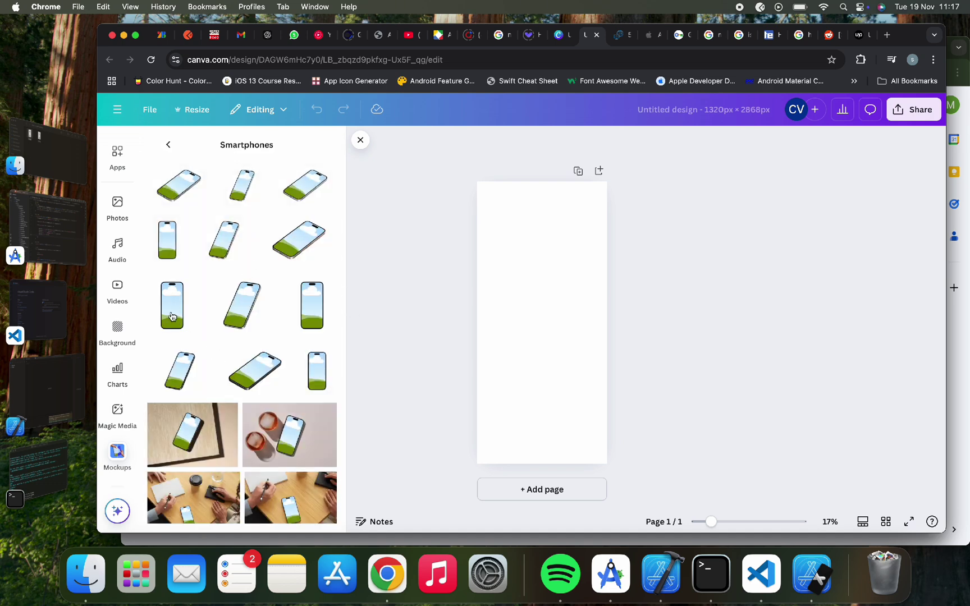
{"action": "left_click", "coordinate": [309, 310]}
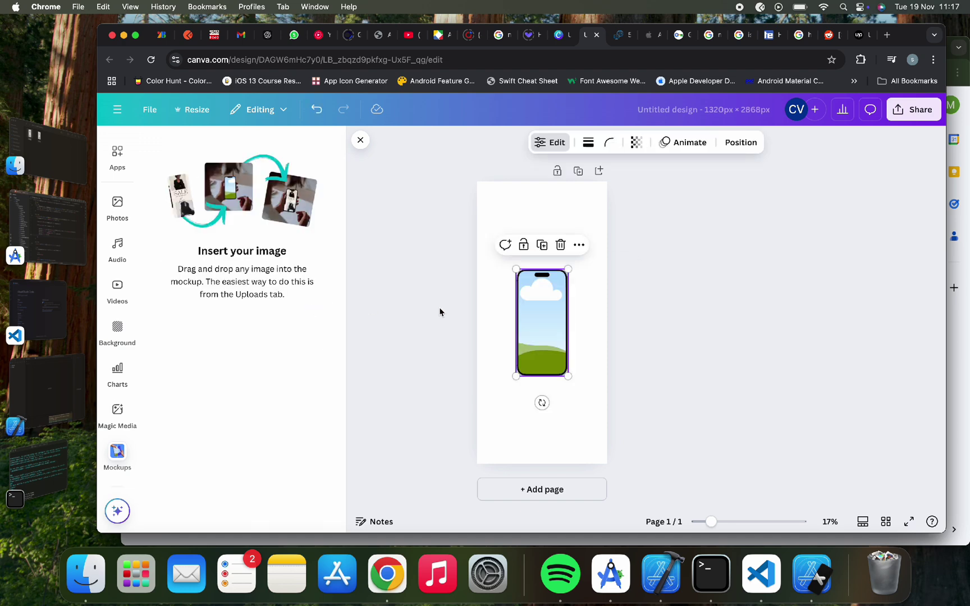
{"action": "left_click", "coordinate": [534, 313]}
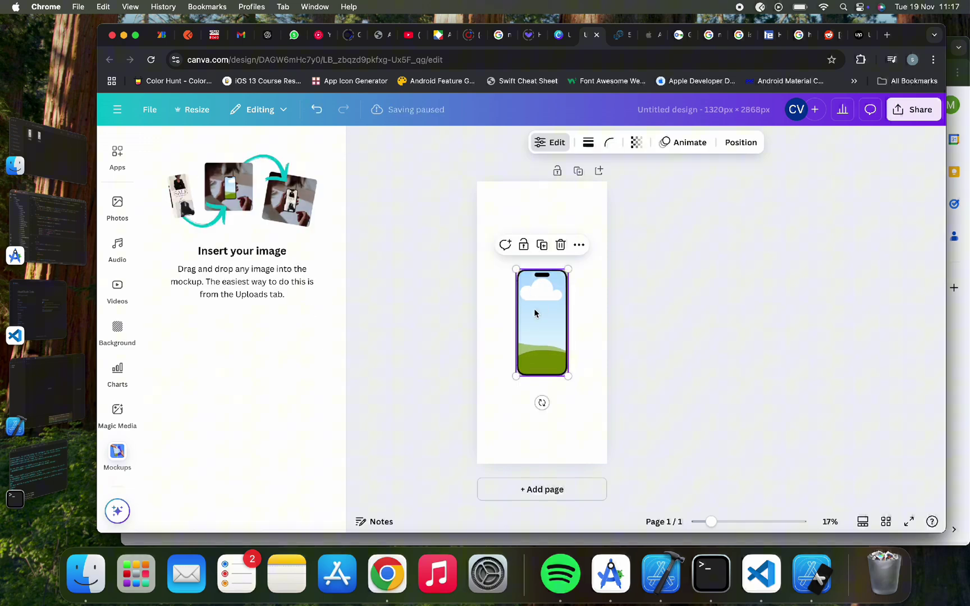
Step: Enlarge the phone mockup to fill most of the page and centre it
{"action": "left_click_drag", "start_coordinate": [516, 269], "coordinate": [493, 222]}
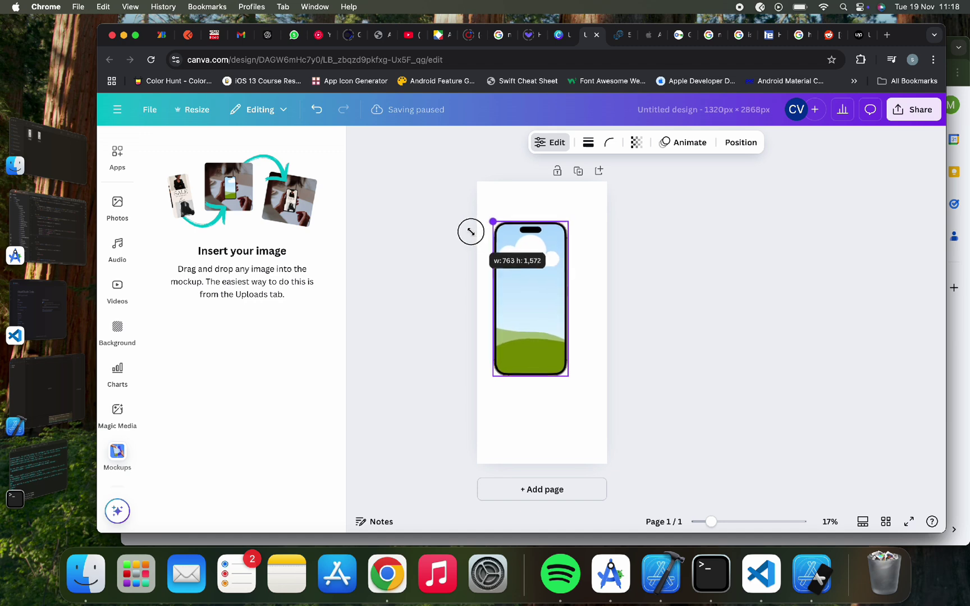
{"action": "left_click_drag", "start_coordinate": [567, 374], "coordinate": [592, 393]}
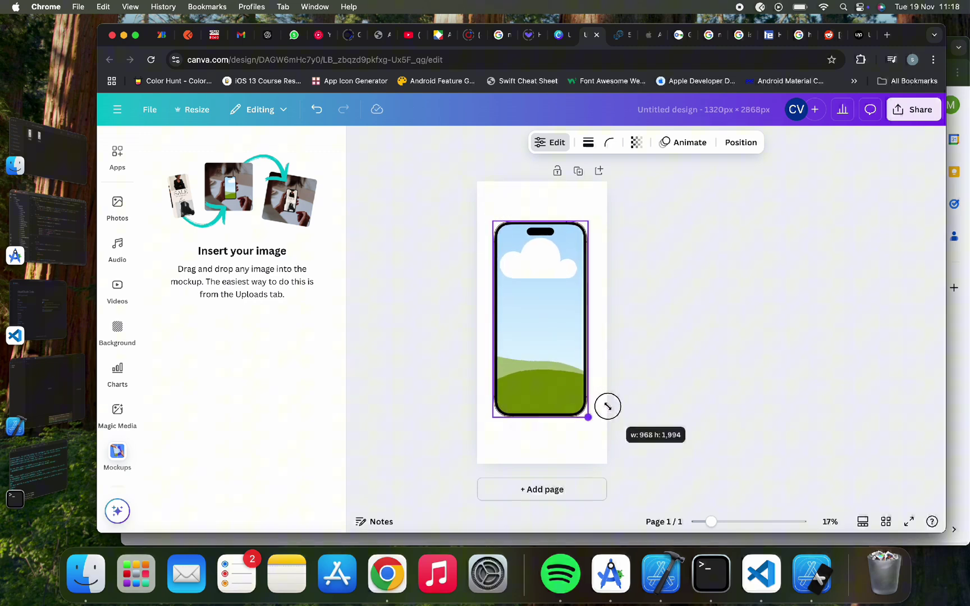
{"action": "left_click_drag", "start_coordinate": [557, 357], "coordinate": [559, 362]}
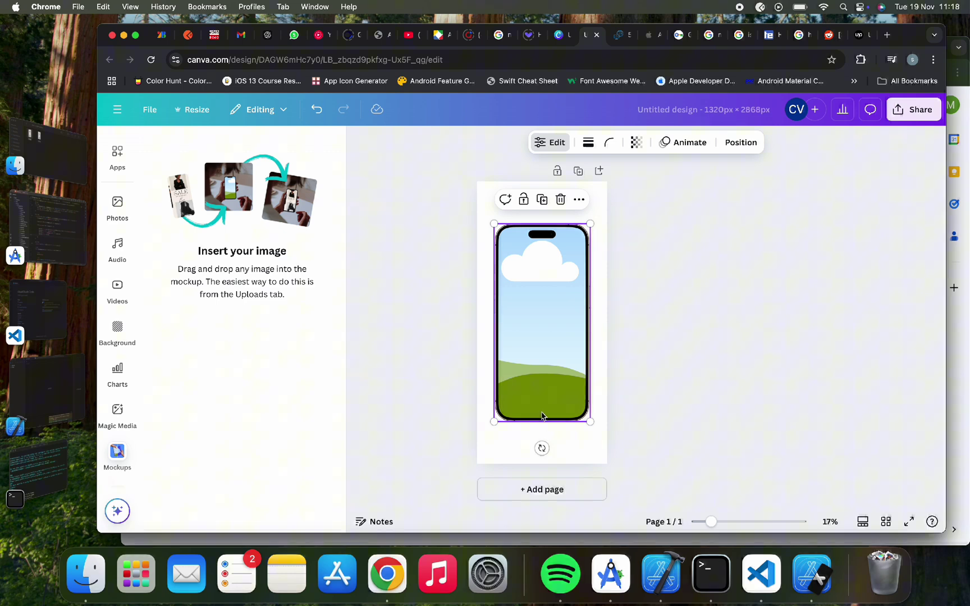
{"action": "left_click", "coordinate": [458, 353]}
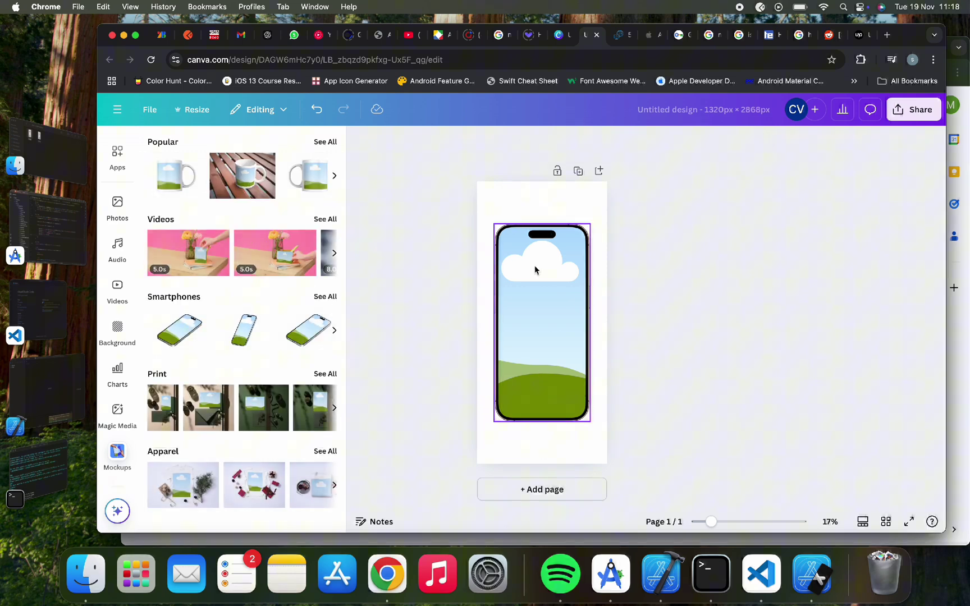
{"action": "left_click_drag", "start_coordinate": [537, 270], "coordinate": [535, 296]}
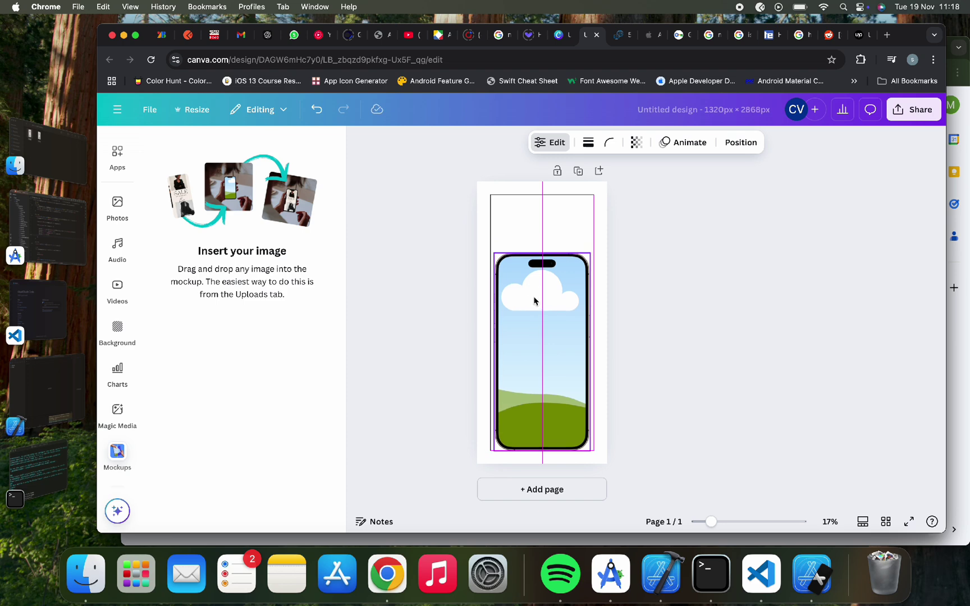
{"action": "left_click_drag", "start_coordinate": [491, 249], "coordinate": [489, 242]}
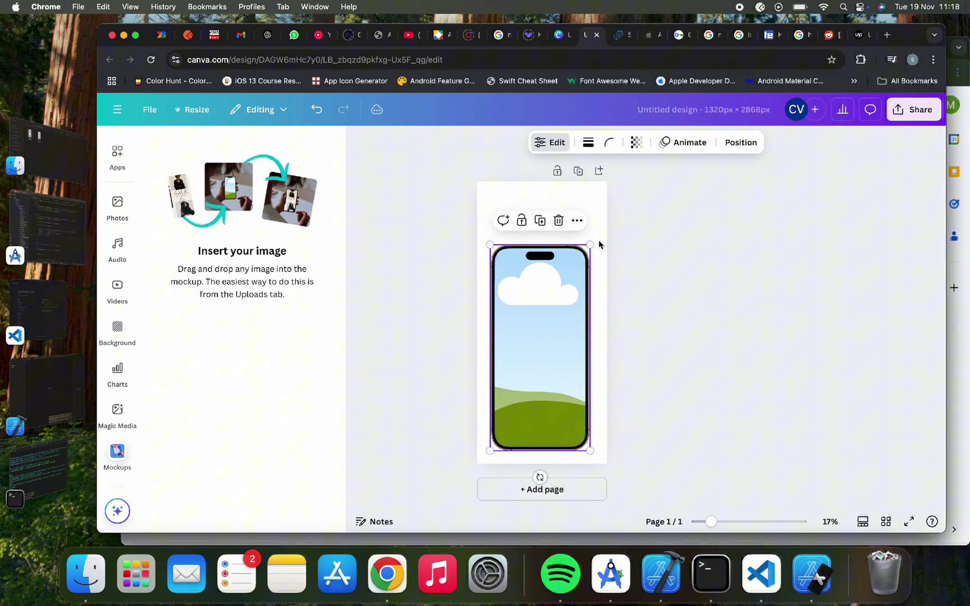
{"action": "left_click_drag", "start_coordinate": [592, 243], "coordinate": [593, 238]}
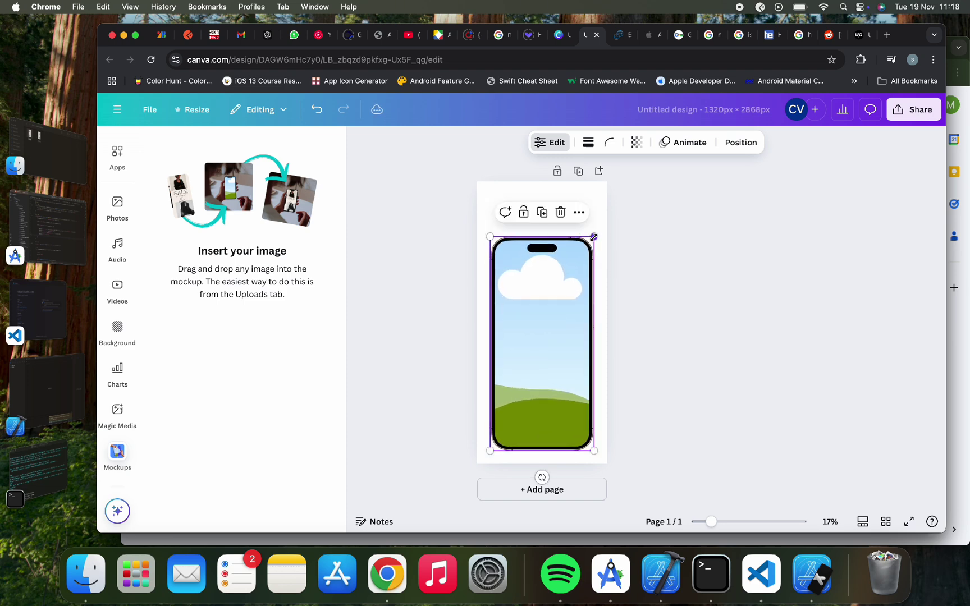
{"action": "left_click", "coordinate": [444, 286]}
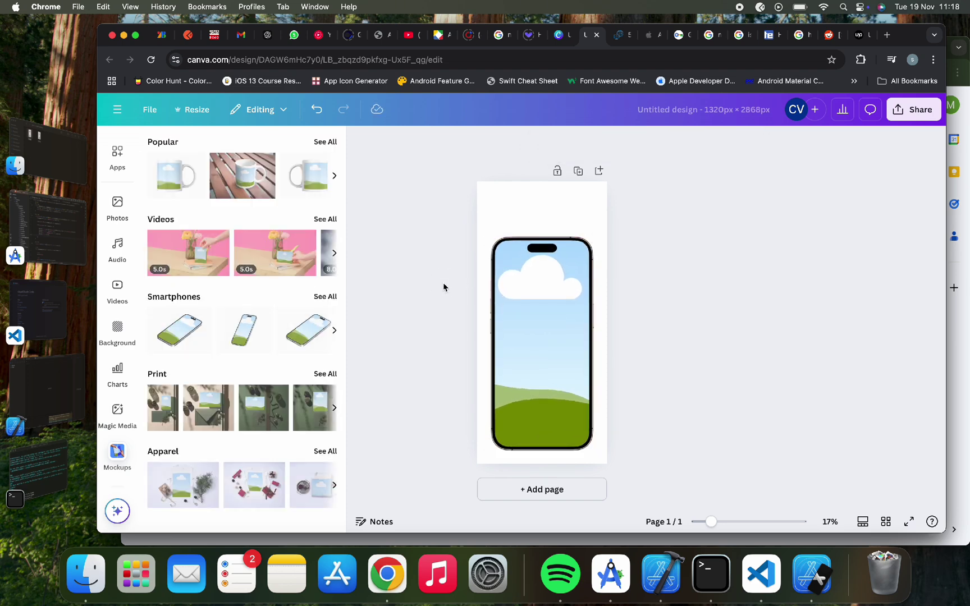
{"action": "left_click", "coordinate": [530, 265]}
{"action": "left_click", "coordinate": [499, 198]}
{"action": "left_click", "coordinate": [408, 206]}
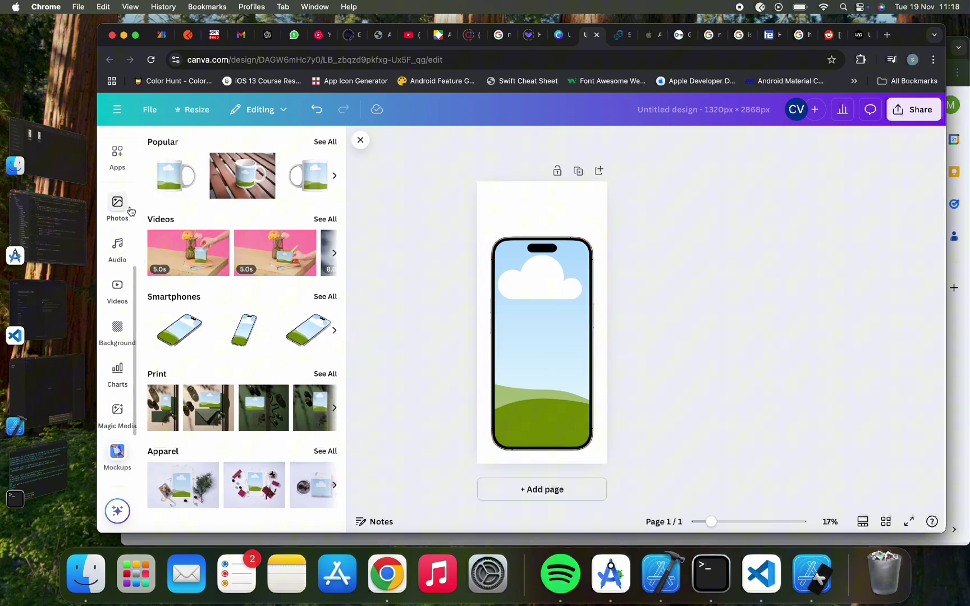
{"action": "scroll", "coordinate": [129, 217], "scroll_direction": "up", "scroll_amount": 5}
{"action": "left_click", "coordinate": [117, 234]}
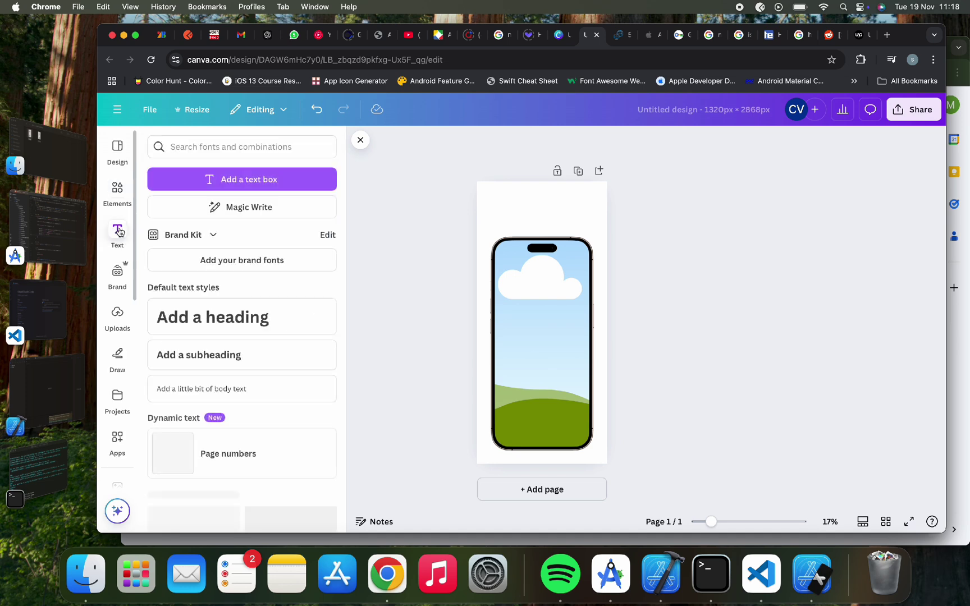
Step: Add an 'Add a subheading' text box and move it above the phone near the page top
{"action": "left_click", "coordinate": [241, 358]}
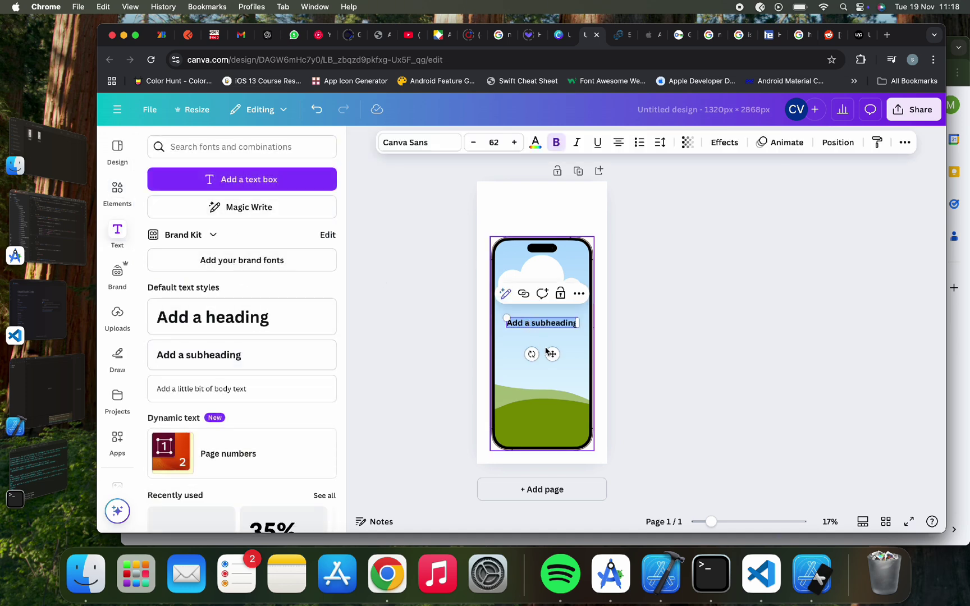
{"action": "left_click_drag", "start_coordinate": [551, 354], "coordinate": [548, 241]}
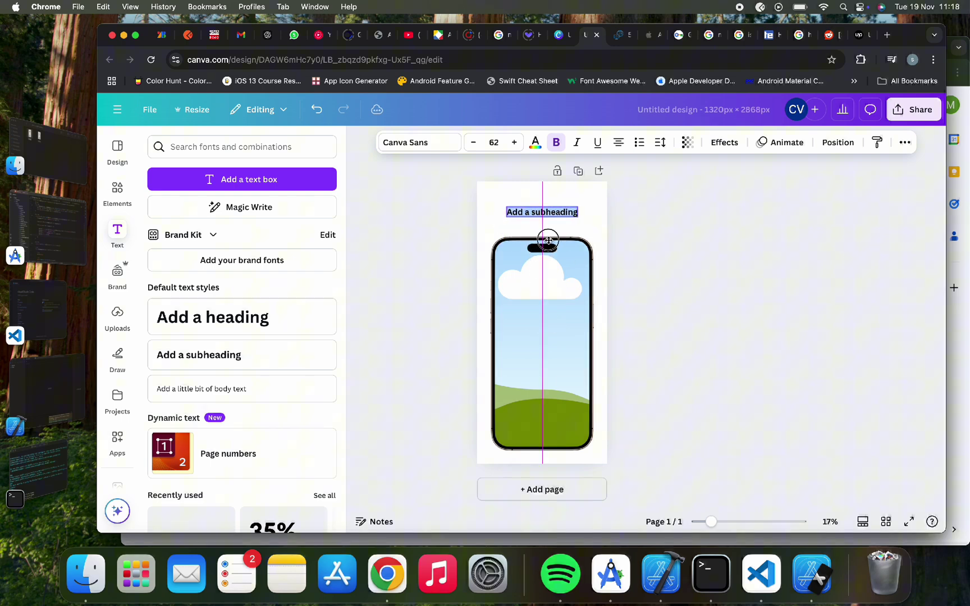
{"action": "left_click", "coordinate": [433, 239]}
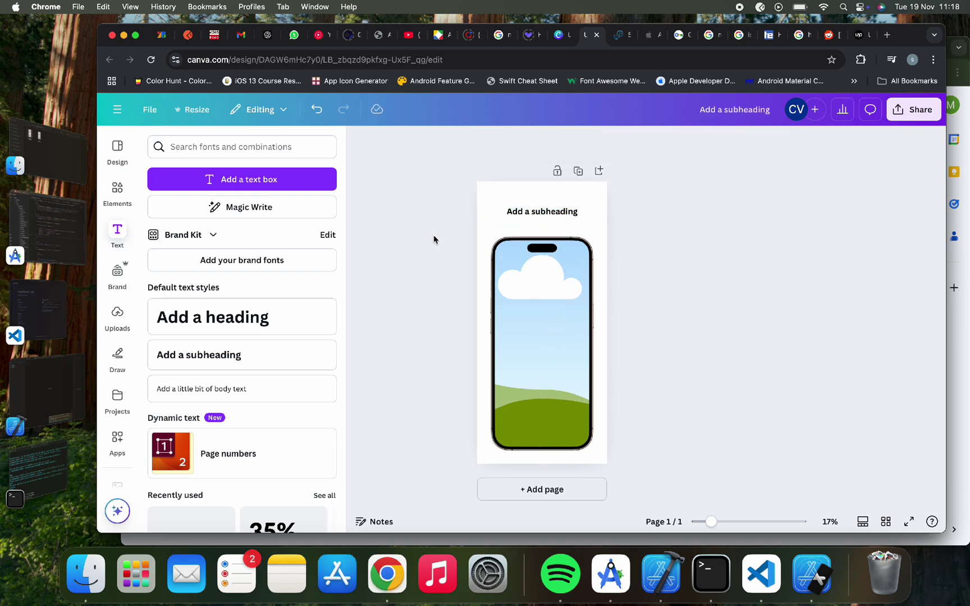
{"action": "left_click", "coordinate": [532, 305]}
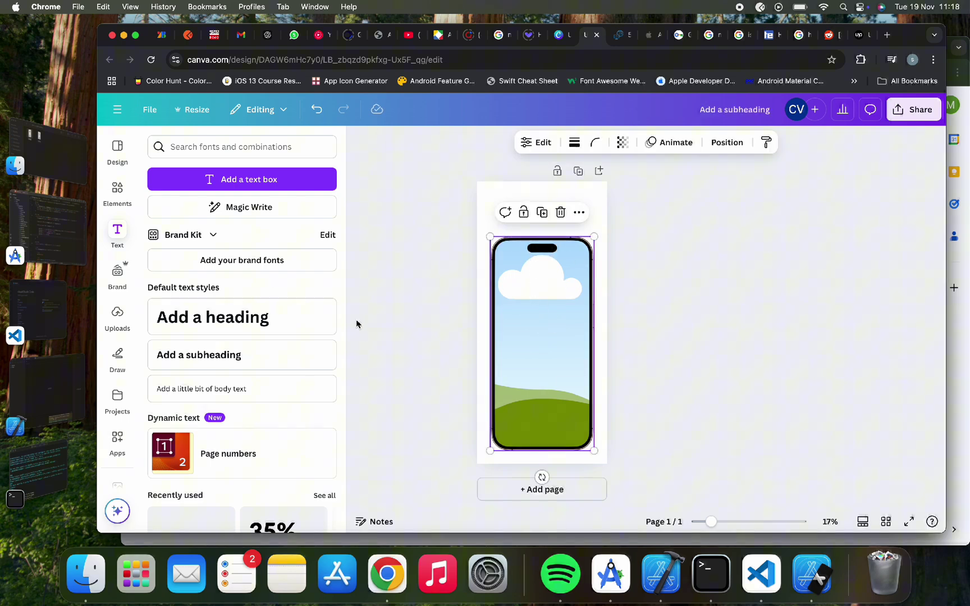
Step: Upload the 10.30.50 'start earning' simulator screenshot from the Desktop folder
{"action": "left_click", "coordinate": [118, 317]}
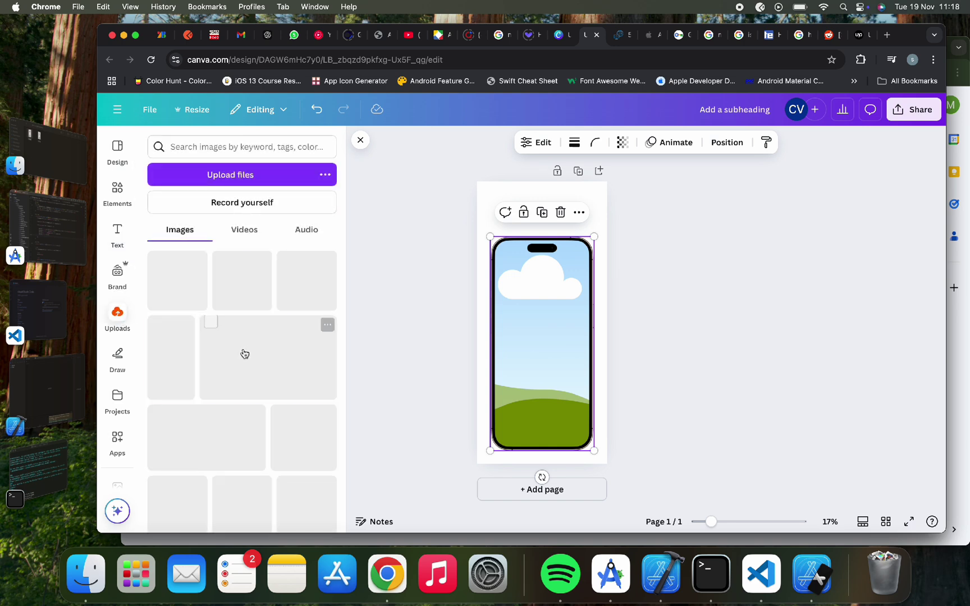
{"action": "left_click", "coordinate": [250, 175]}
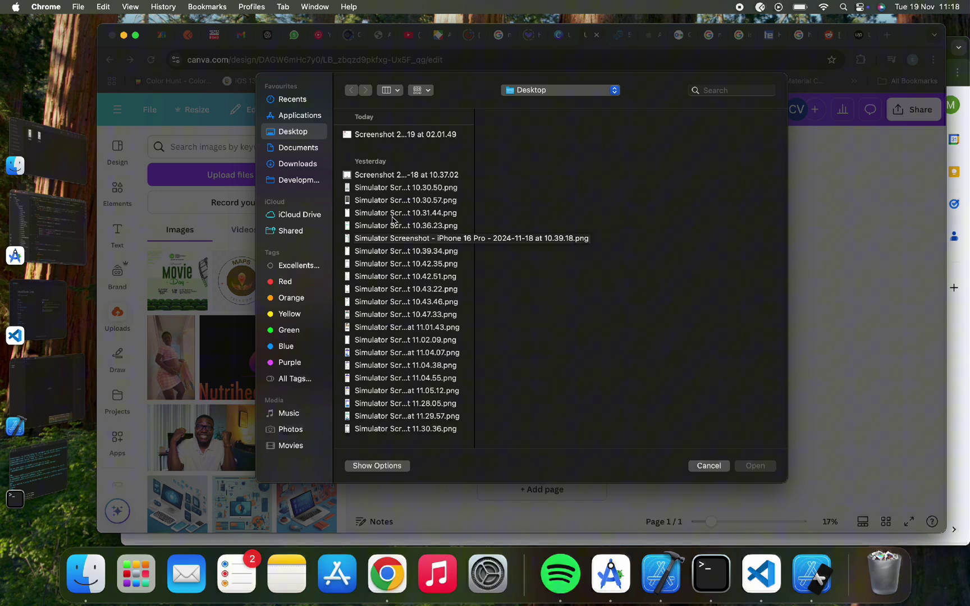
{"action": "left_click", "coordinate": [387, 292]}
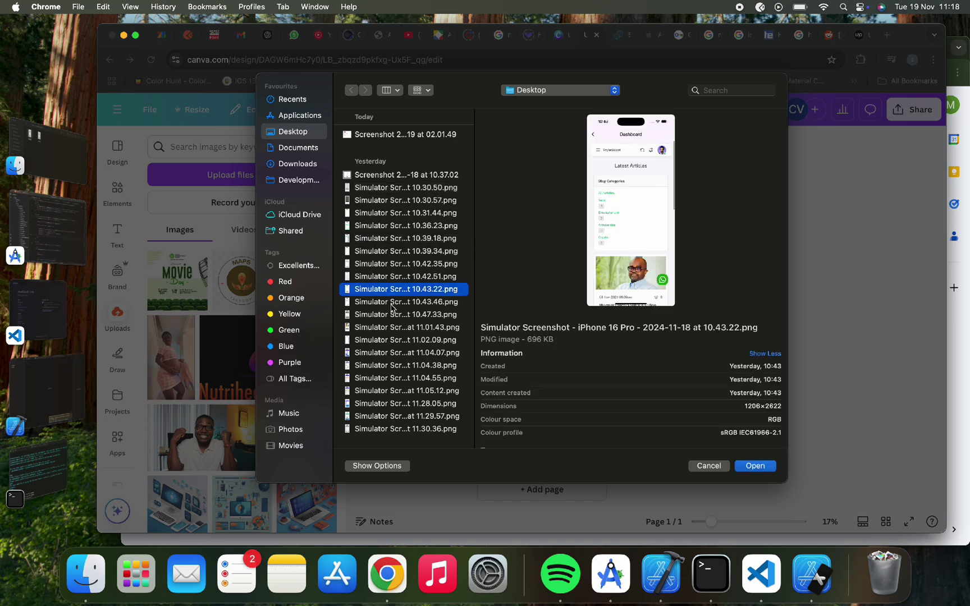
{"action": "left_click", "coordinate": [395, 353]}
{"action": "left_click", "coordinate": [395, 340]}
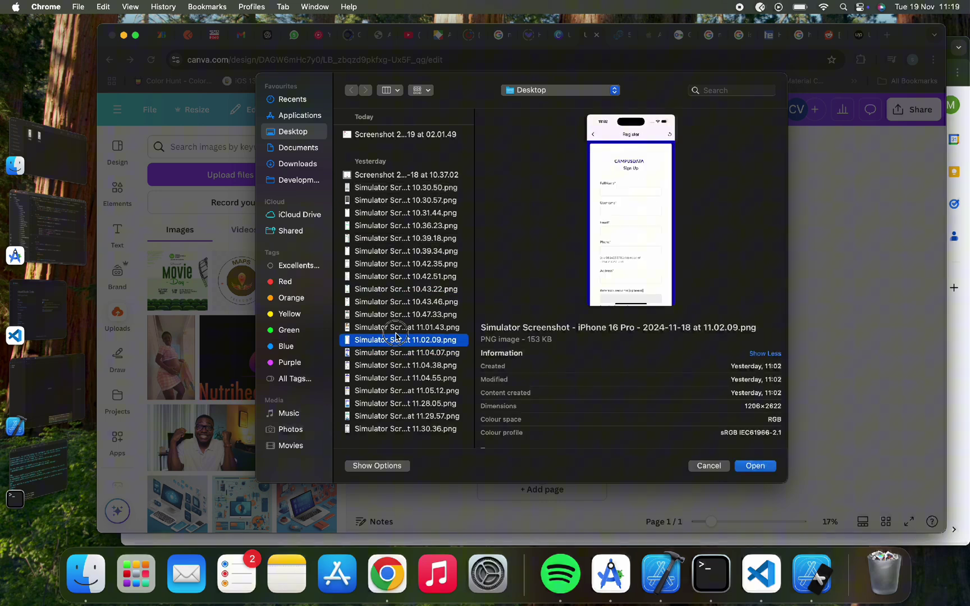
{"action": "left_click", "coordinate": [398, 317]}
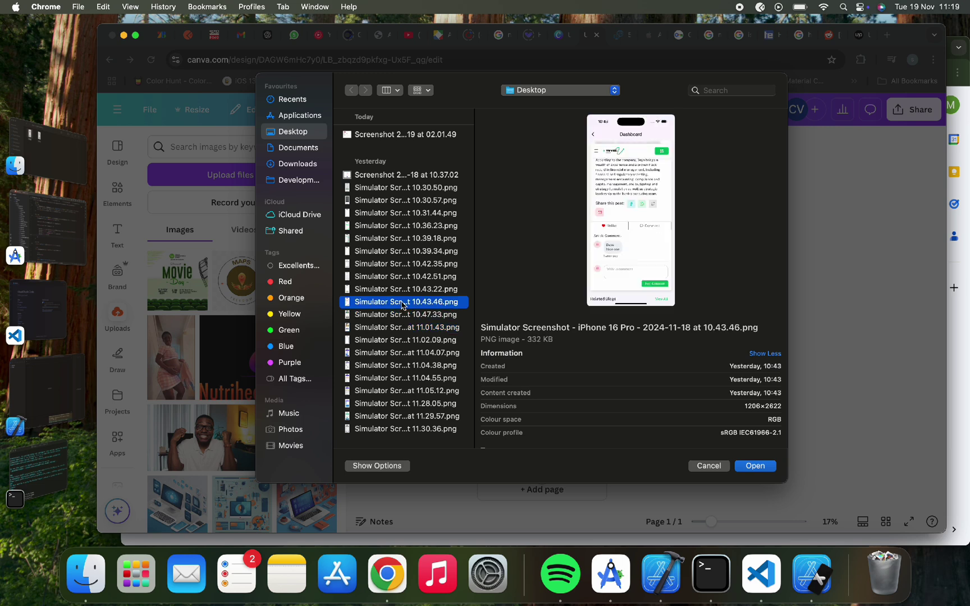
{"action": "left_click", "coordinate": [408, 290]}
{"action": "left_click", "coordinate": [410, 276]}
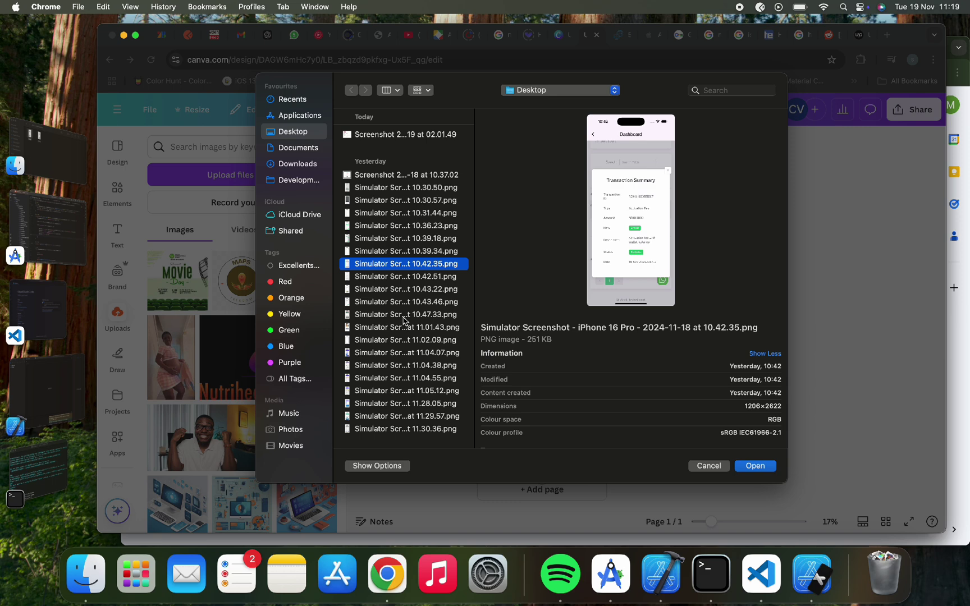
{"action": "left_click", "coordinate": [400, 250]}
{"action": "left_click", "coordinate": [397, 241]}
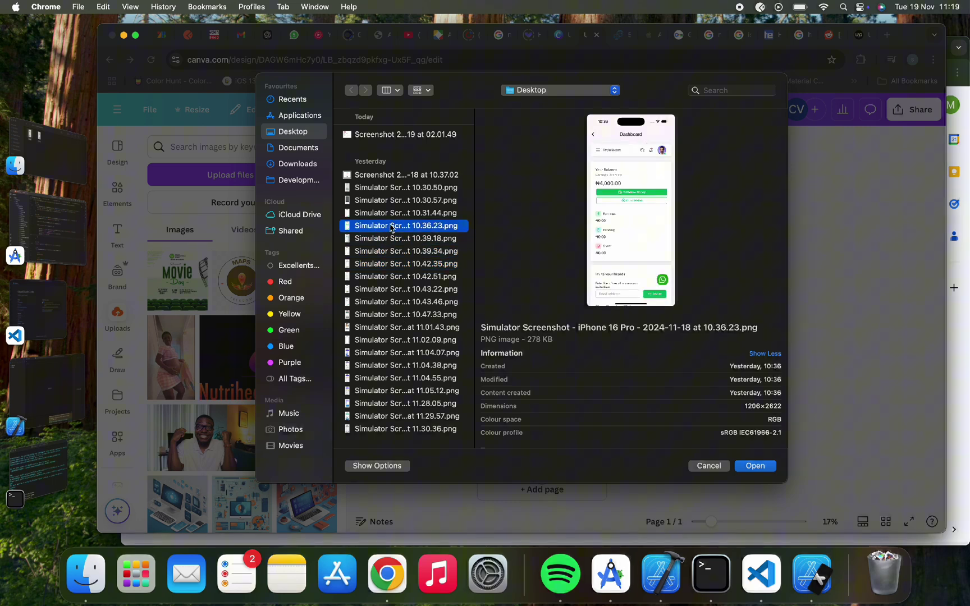
{"action": "left_click", "coordinate": [391, 215]}
{"action": "left_click", "coordinate": [394, 202]}
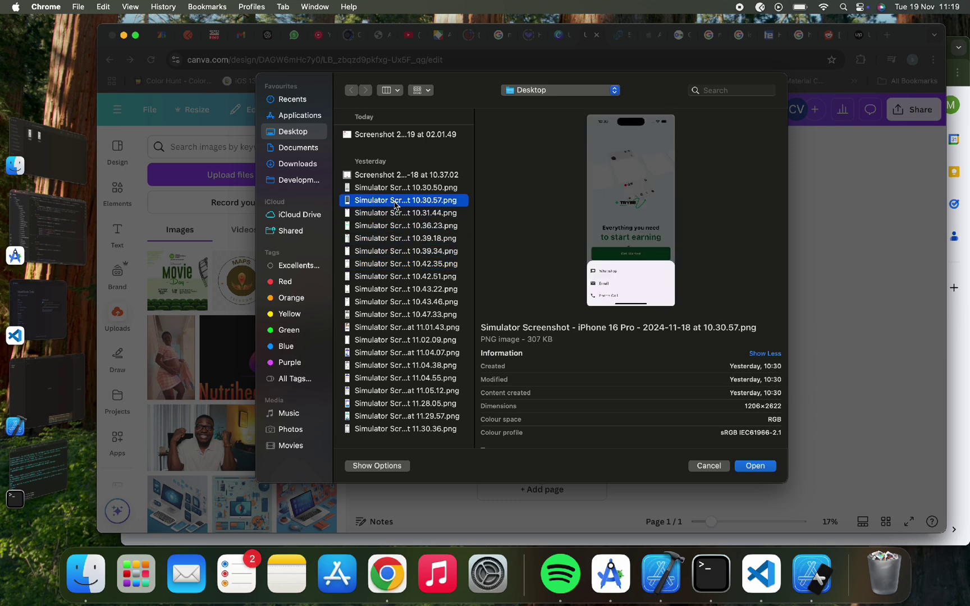
{"action": "left_click", "coordinate": [398, 189]}
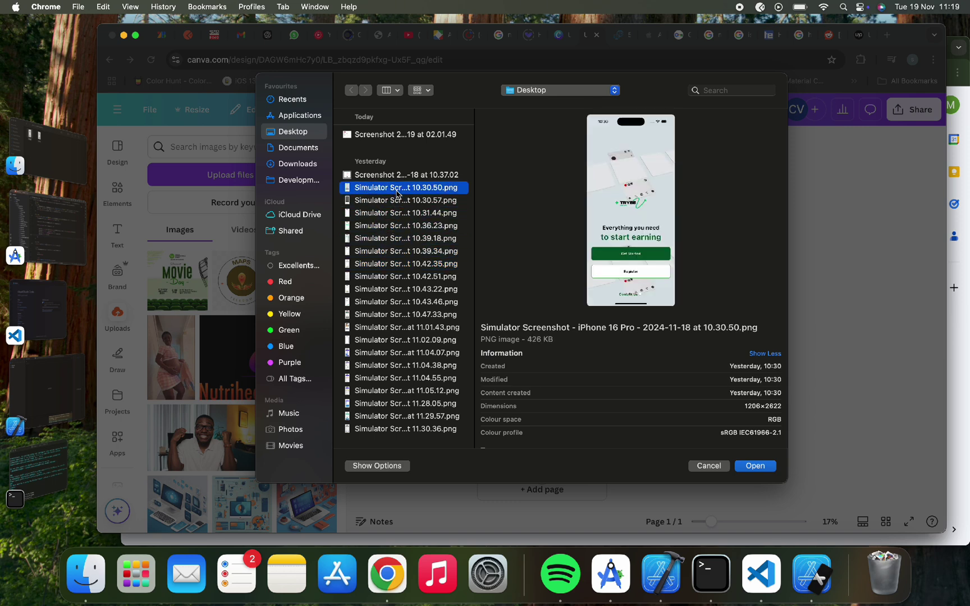
{"action": "left_click", "coordinate": [755, 466]}
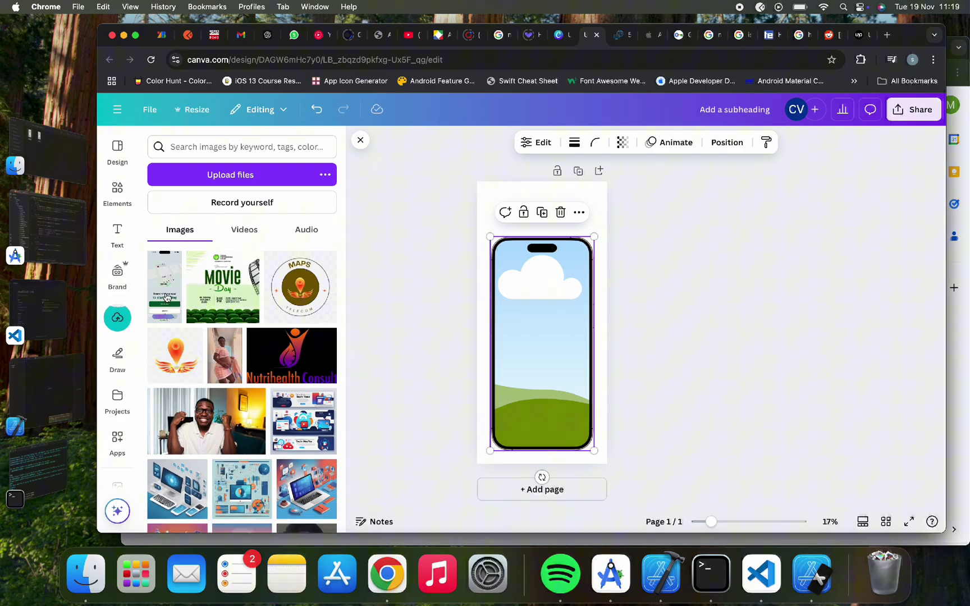
Step: Drop the uploaded onboarding screenshot onto the phone mockup's screen
{"action": "left_click", "coordinate": [165, 294]}
{"action": "left_click_drag", "start_coordinate": [536, 328], "coordinate": [533, 338]}
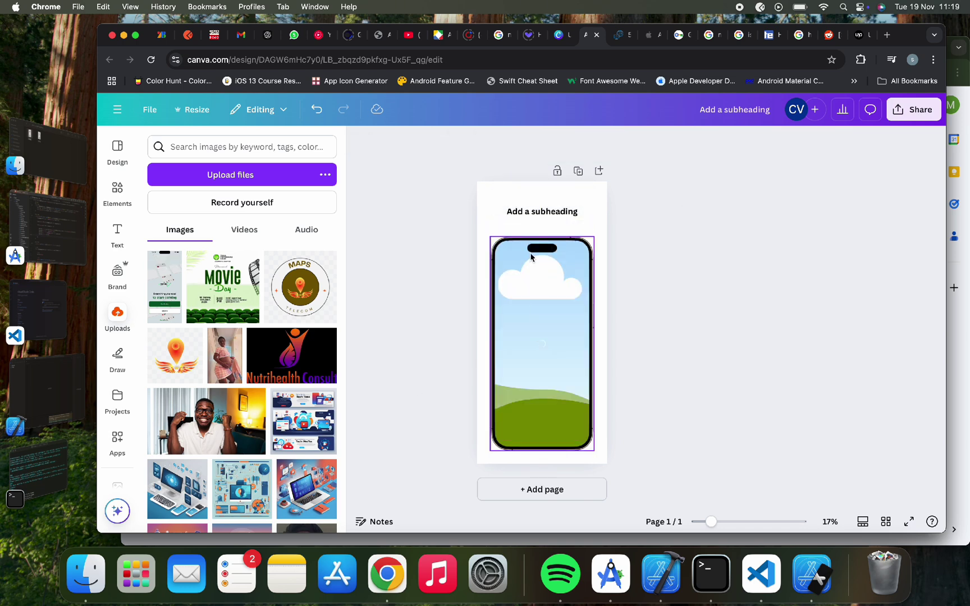
{"action": "left_click", "coordinate": [485, 362]}
{"action": "left_click", "coordinate": [652, 353]}
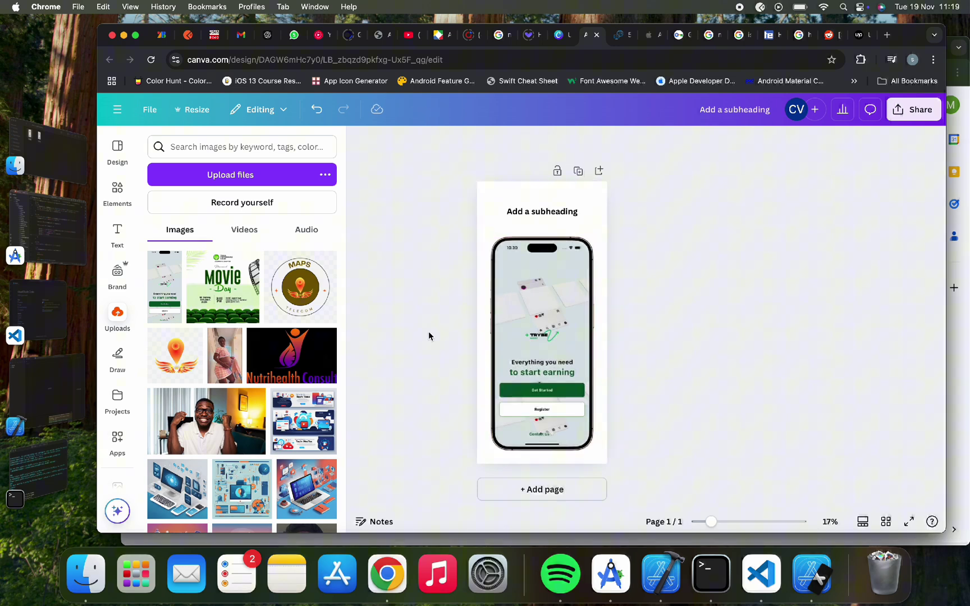
{"action": "left_click", "coordinate": [543, 212]}
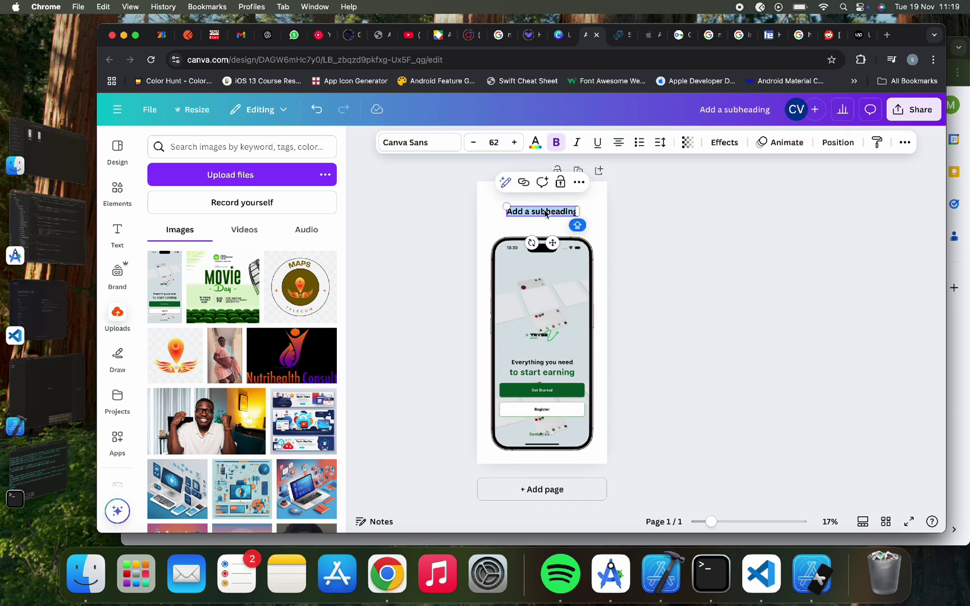
{"action": "type", "text": "W"}
{"action": "type", "text": " M"}
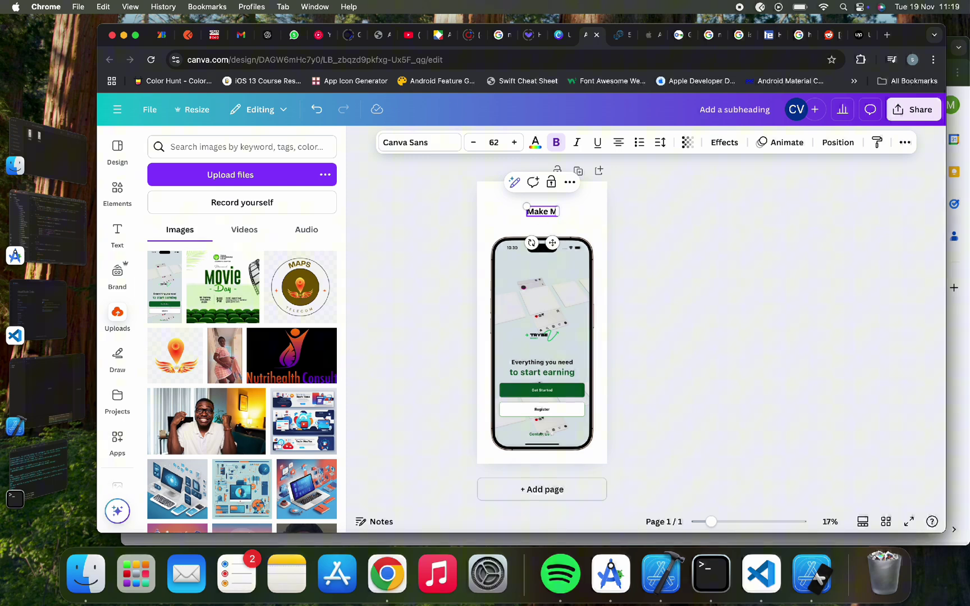
{"action": "type", "text": "oney Esily"}
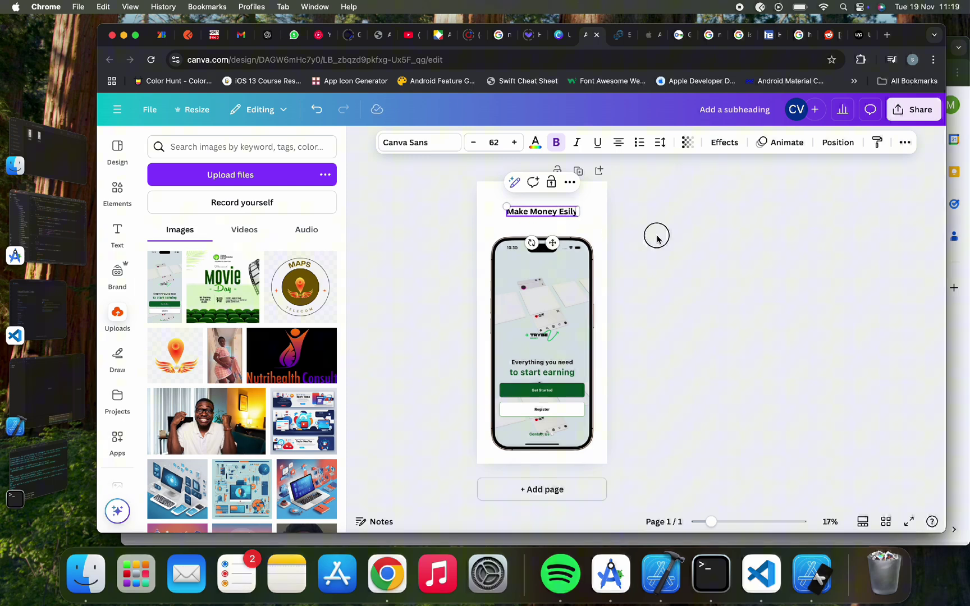
Step: Resize the 'Make Money Esily' heading so it wraps larger onto two centred lines
{"action": "key", "text": "Escape"}
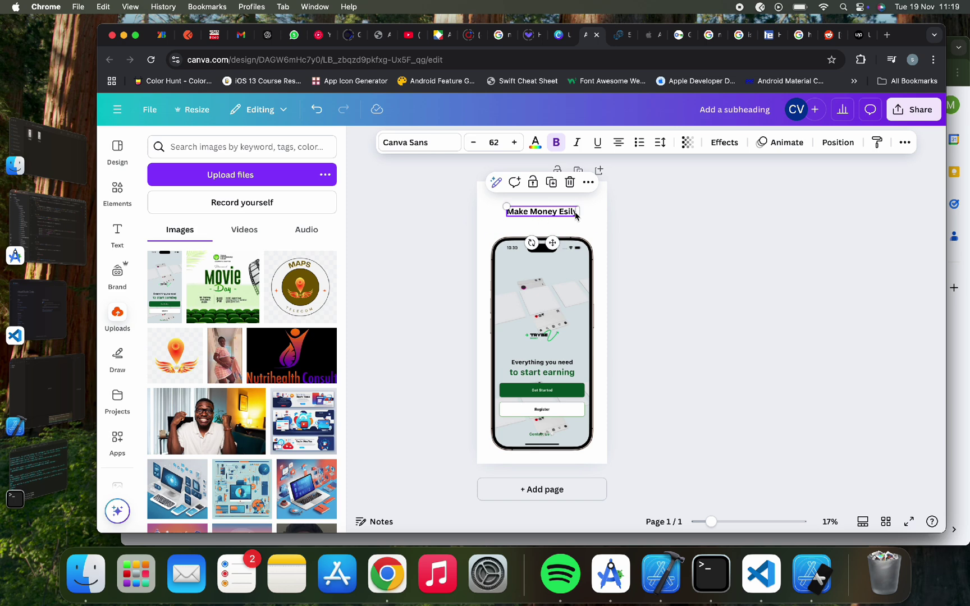
{"action": "mouse_move", "coordinate": [509, 210]}
{"action": "left_mouse_down"}
{"action": "mouse_move", "coordinate": [505, 200]}
{"action": "mouse_move", "coordinate": [546, 215]}
{"action": "left_mouse_up"}
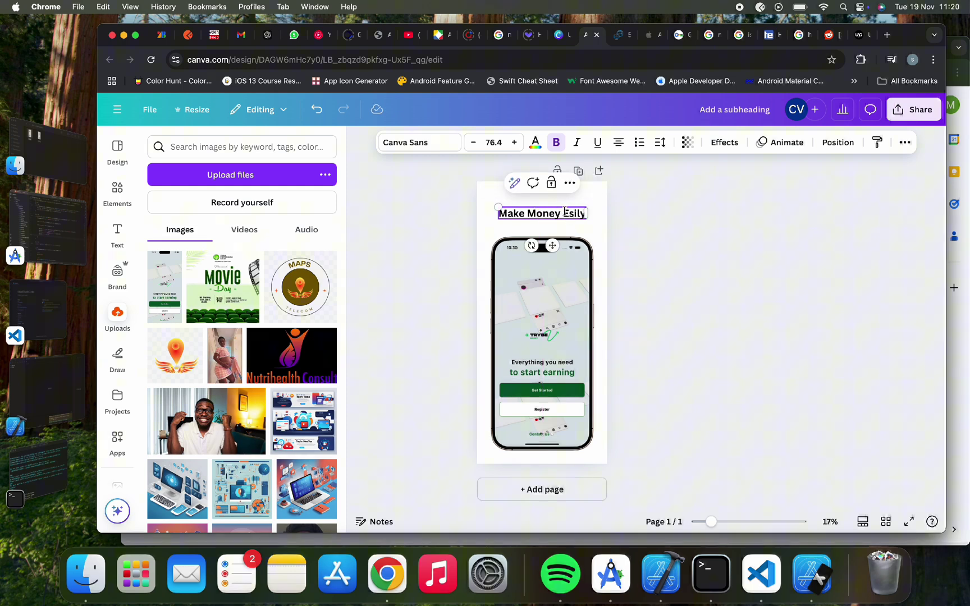
{"action": "mouse_move", "coordinate": [565, 214]}
{"action": "left_mouse_down"}
{"action": "mouse_move", "coordinate": [545, 202]}
{"action": "mouse_move", "coordinate": [586, 240]}
{"action": "left_mouse_up"}
{"action": "left_click", "coordinate": [615, 229]}
{"action": "left_click", "coordinate": [548, 217]}
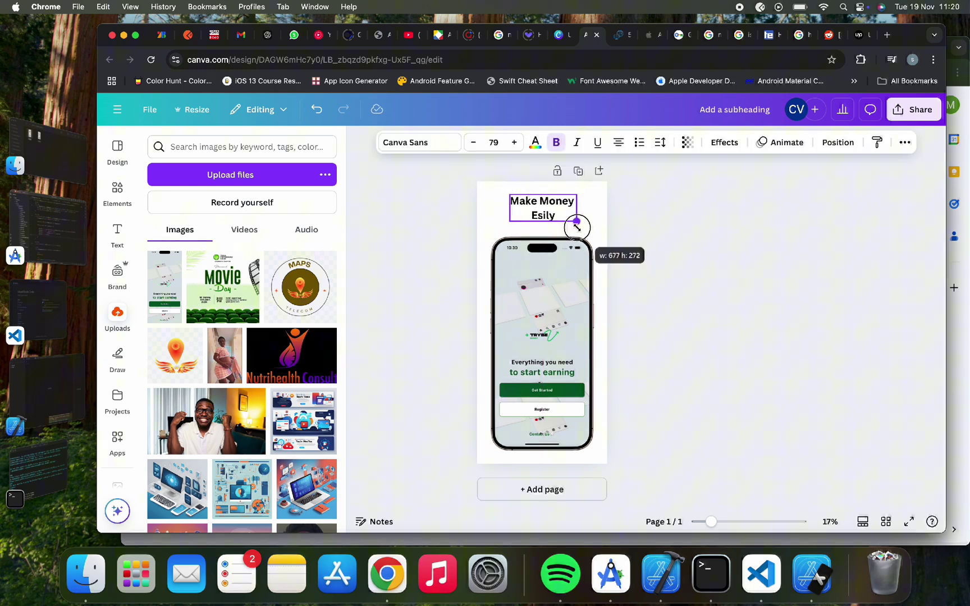
{"action": "left_click_drag", "start_coordinate": [509, 225], "coordinate": [491, 232]}
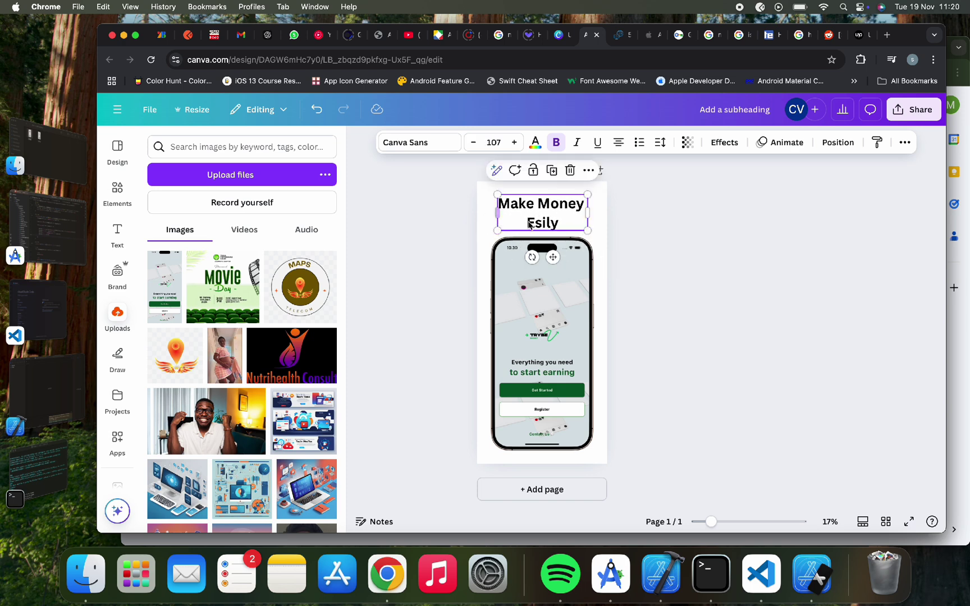
{"action": "left_click", "coordinate": [645, 235]}
{"action": "left_click", "coordinate": [543, 216]}
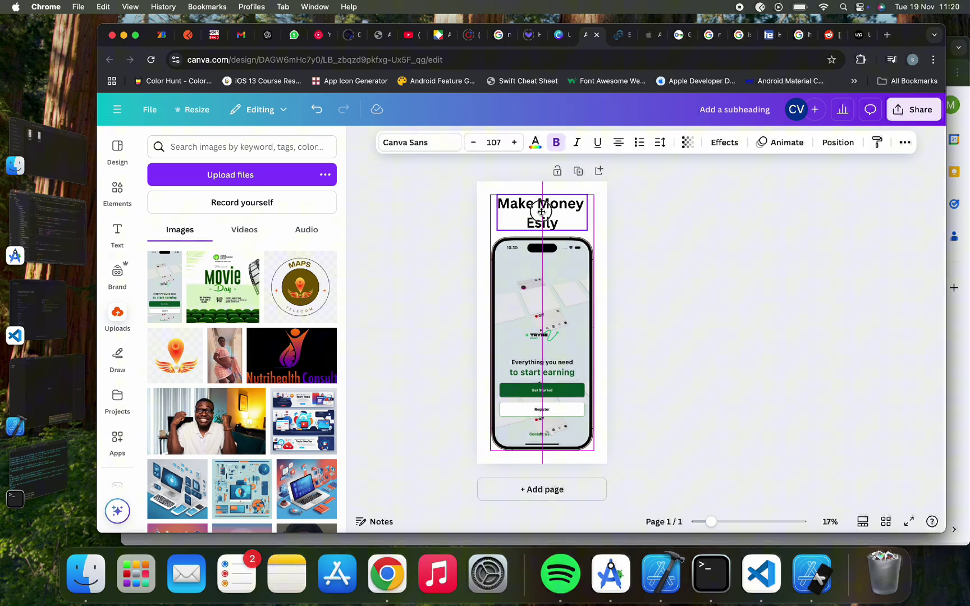
Step: Apply the teal-green gradient from the page's Background colour options
{"action": "left_click", "coordinate": [623, 228]}
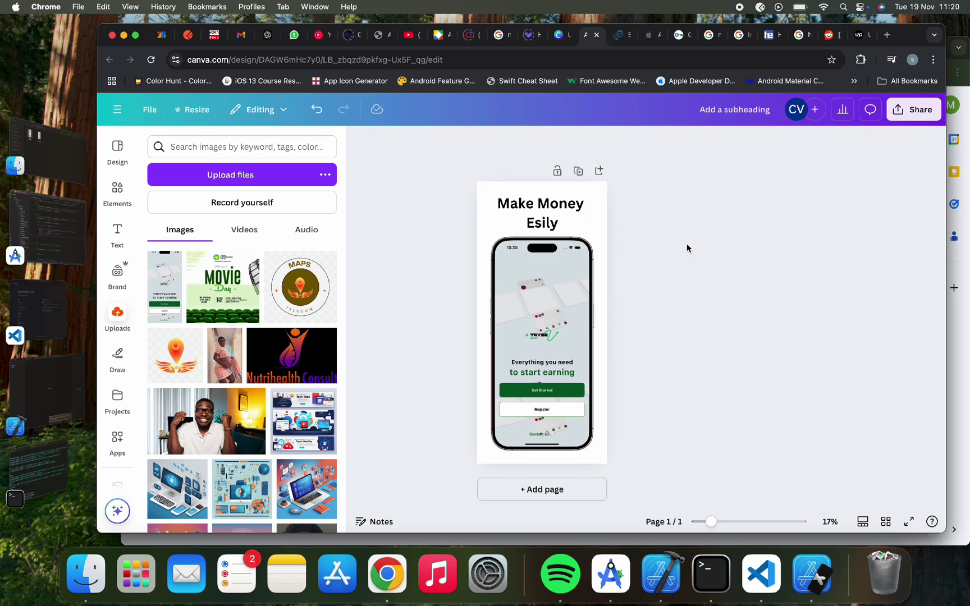
{"action": "left_click", "coordinate": [488, 227]}
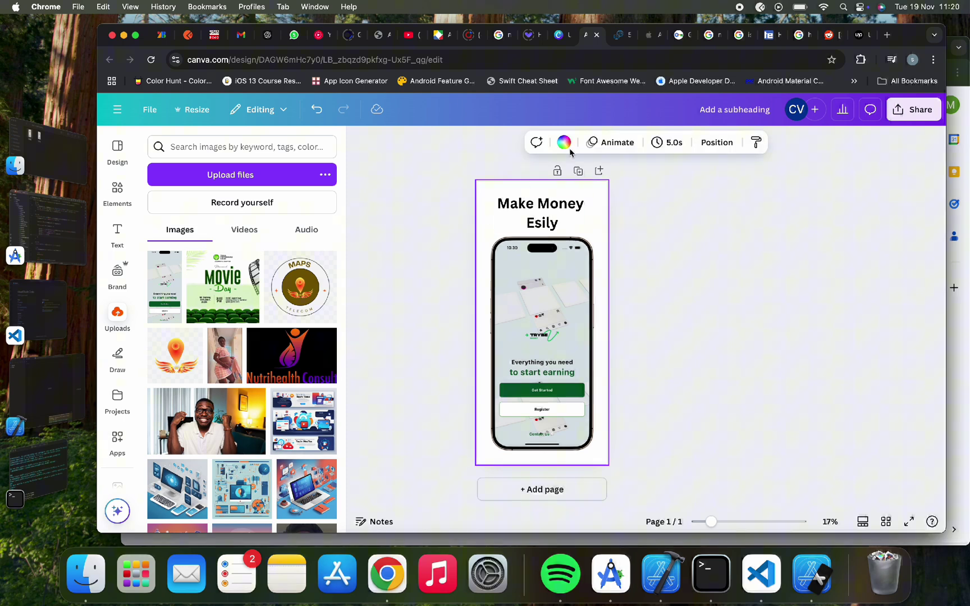
{"action": "left_click", "coordinate": [563, 142]}
{"action": "scroll", "coordinate": [232, 300], "scroll_direction": "down", "scroll_amount": 2}
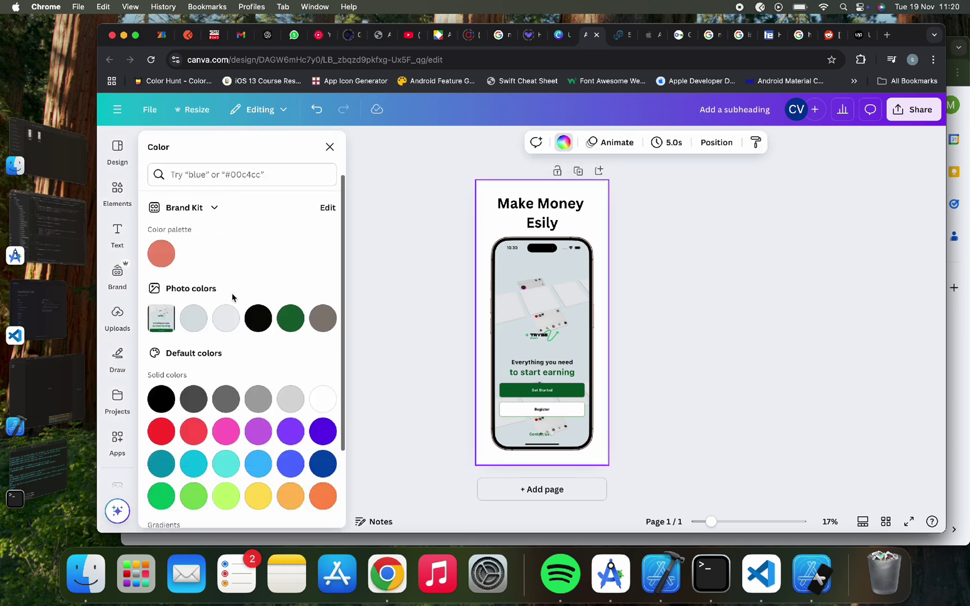
{"action": "scroll", "coordinate": [233, 300], "scroll_direction": "up", "scroll_amount": 2}
{"action": "scroll", "coordinate": [232, 300], "scroll_direction": "down", "scroll_amount": 2}
{"action": "scroll", "coordinate": [232, 300], "scroll_direction": "down", "scroll_amount": 3}
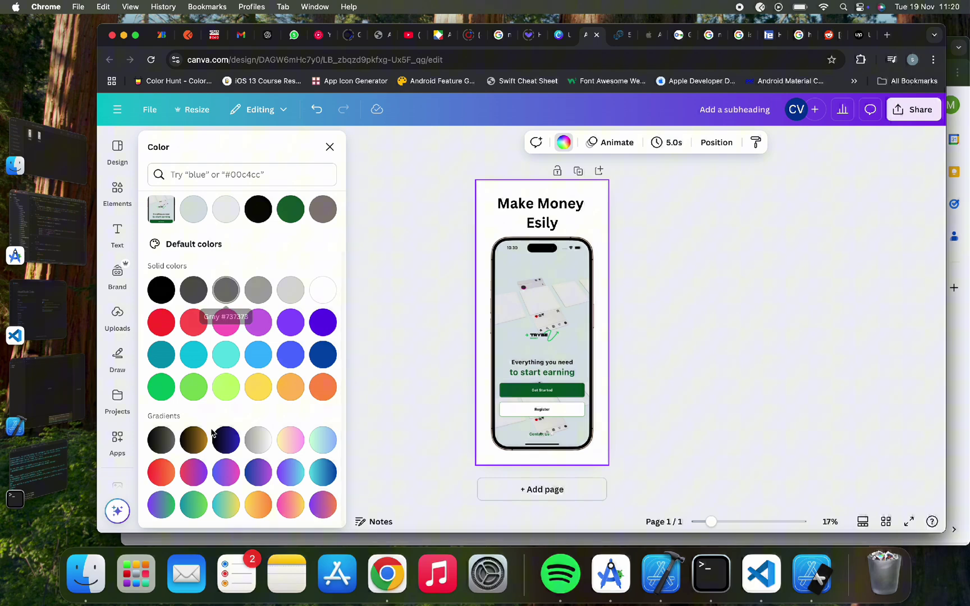
{"action": "left_click", "coordinate": [194, 505]}
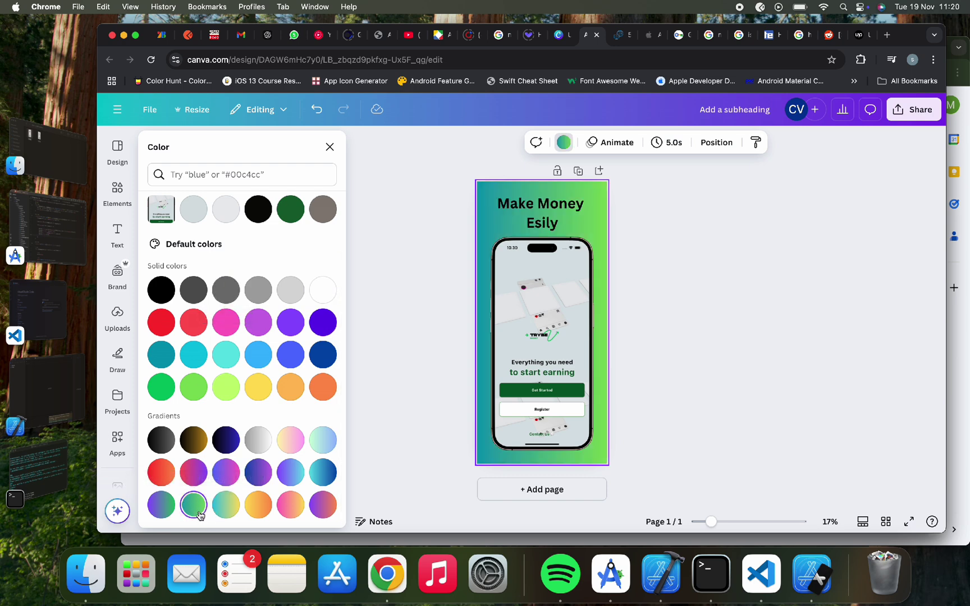
{"action": "left_click", "coordinate": [423, 386]}
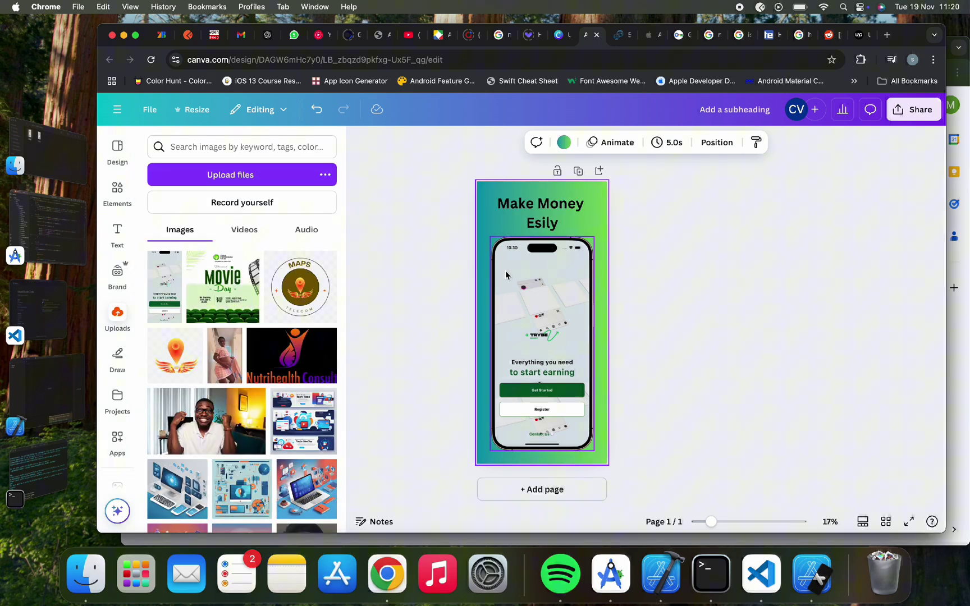
{"action": "left_click", "coordinate": [541, 205]}
{"action": "left_click", "coordinate": [536, 143]}
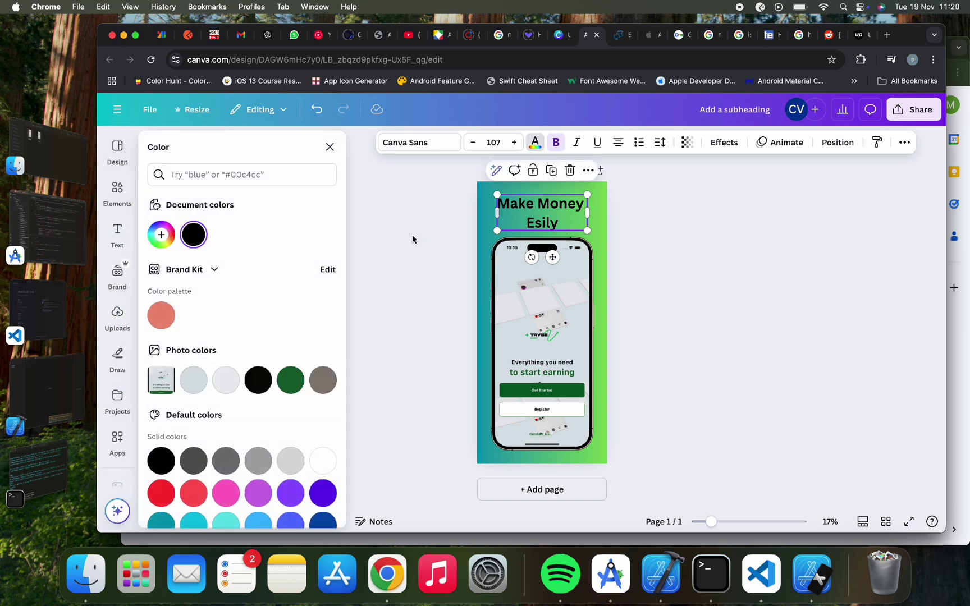
{"action": "left_click", "coordinate": [227, 380]}
{"action": "left_click", "coordinate": [428, 255]}
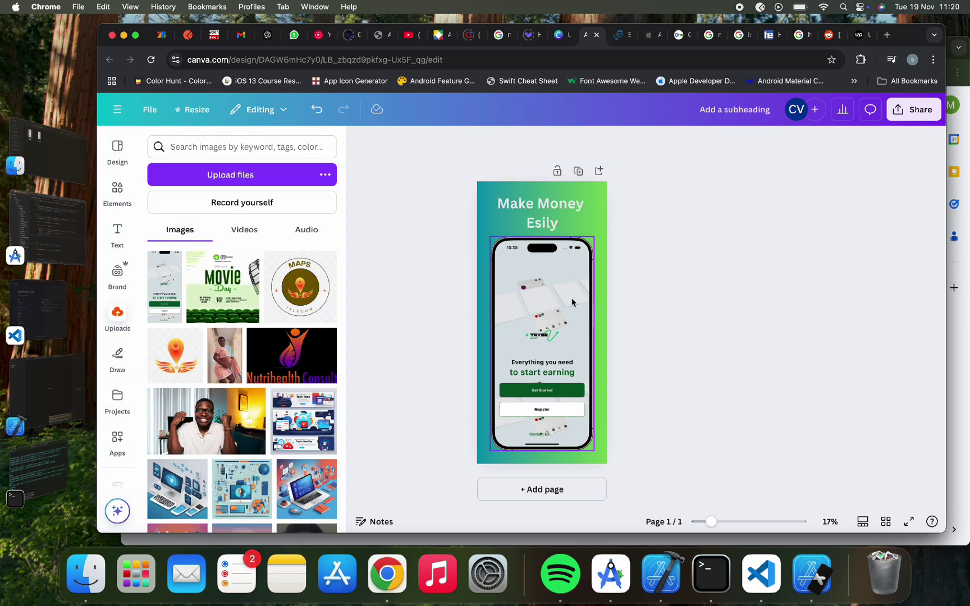
{"action": "left_click", "coordinate": [480, 368]}
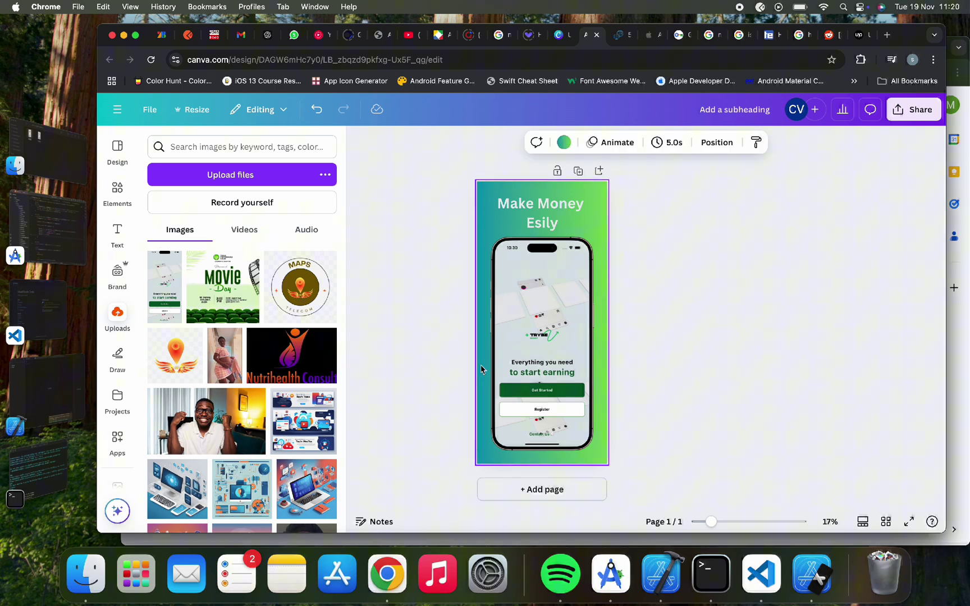
{"action": "left_click", "coordinate": [653, 35]}
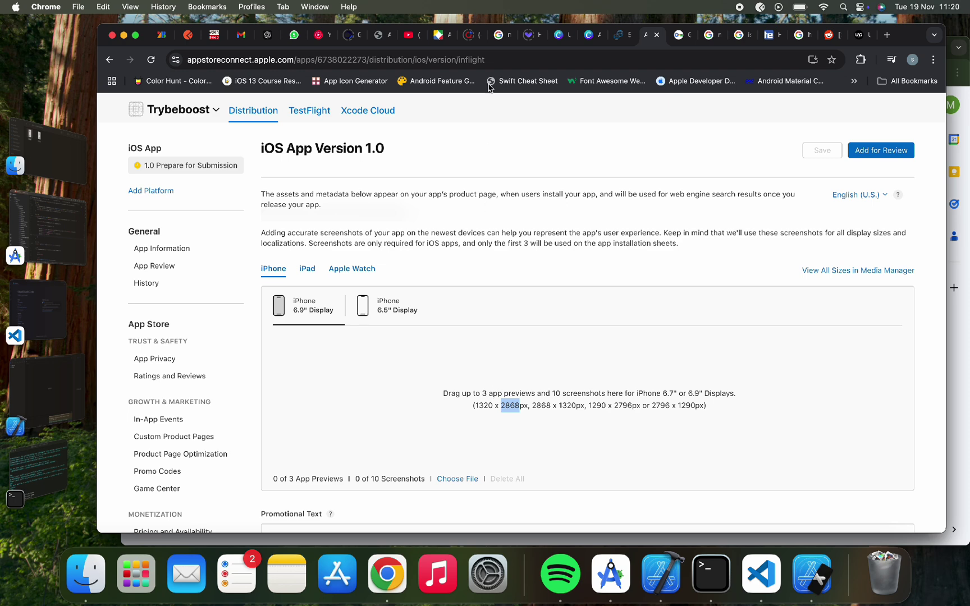
{"action": "left_click", "coordinate": [586, 35]}
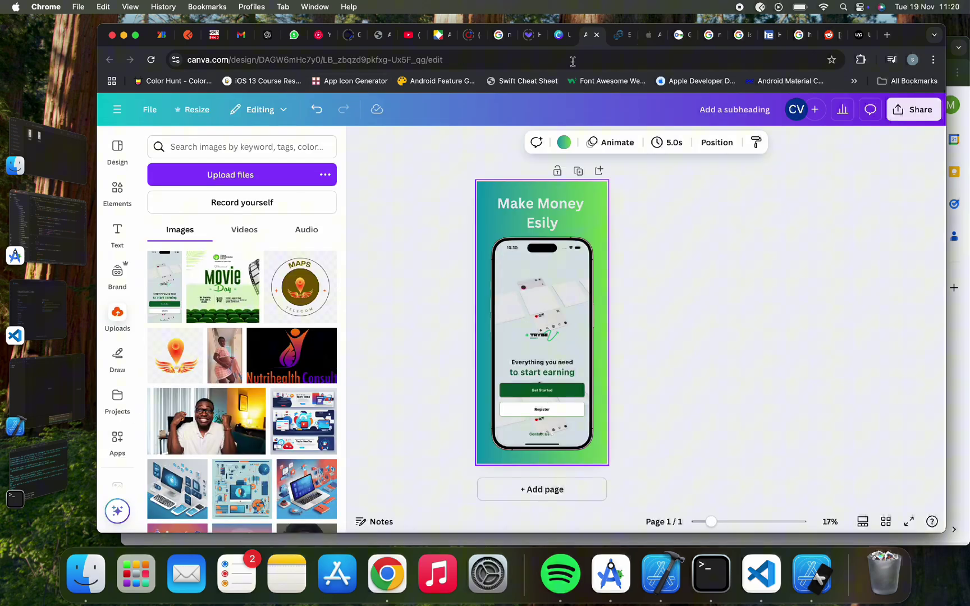
Step: Paste the heading and phone mockup onto new pages 2 and 3
{"action": "key", "text": "super+a"}
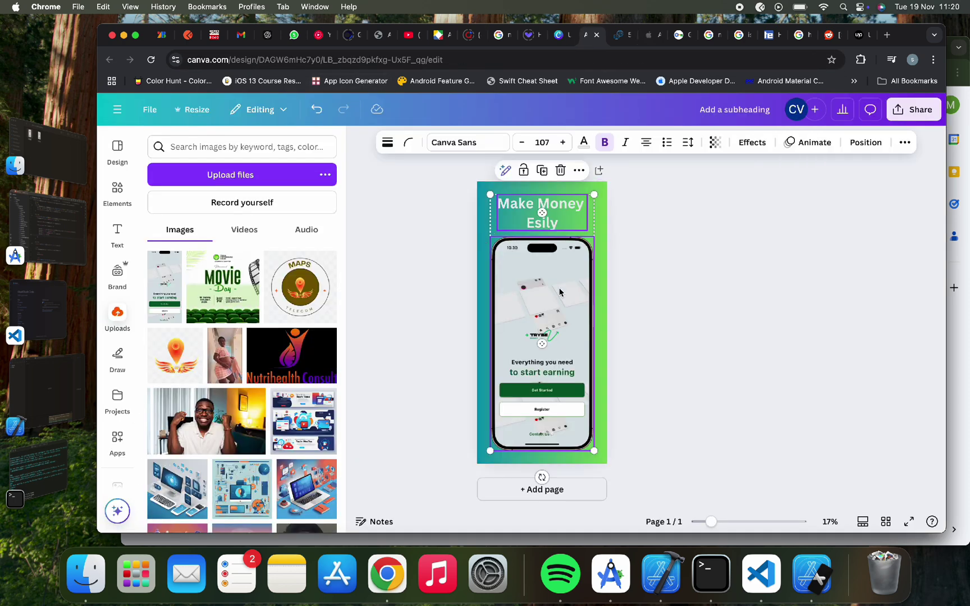
{"action": "left_click", "coordinate": [522, 493]}
{"action": "key", "text": "super+v"}
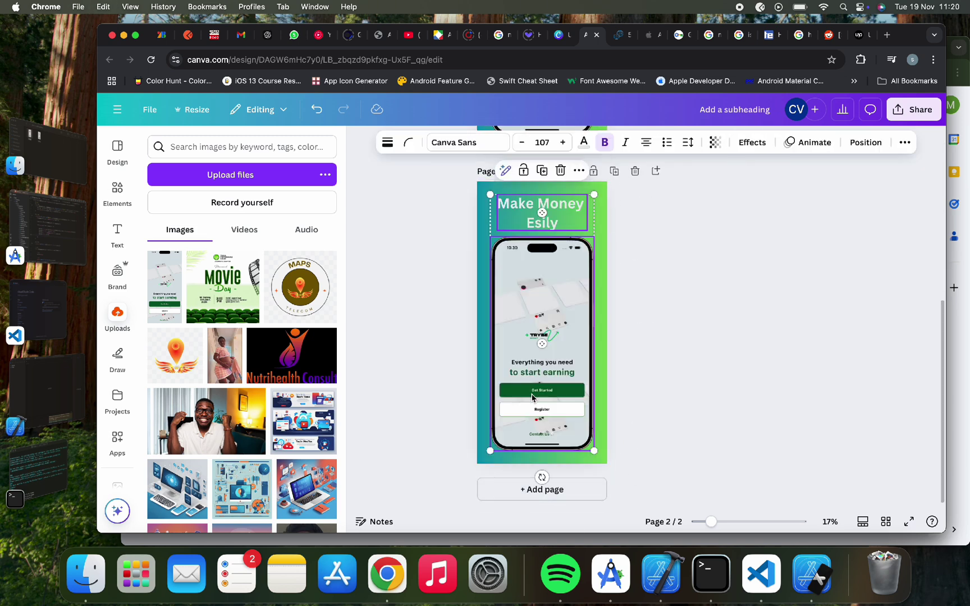
{"action": "left_click", "coordinate": [634, 353]}
{"action": "key", "text": "super+Return"}
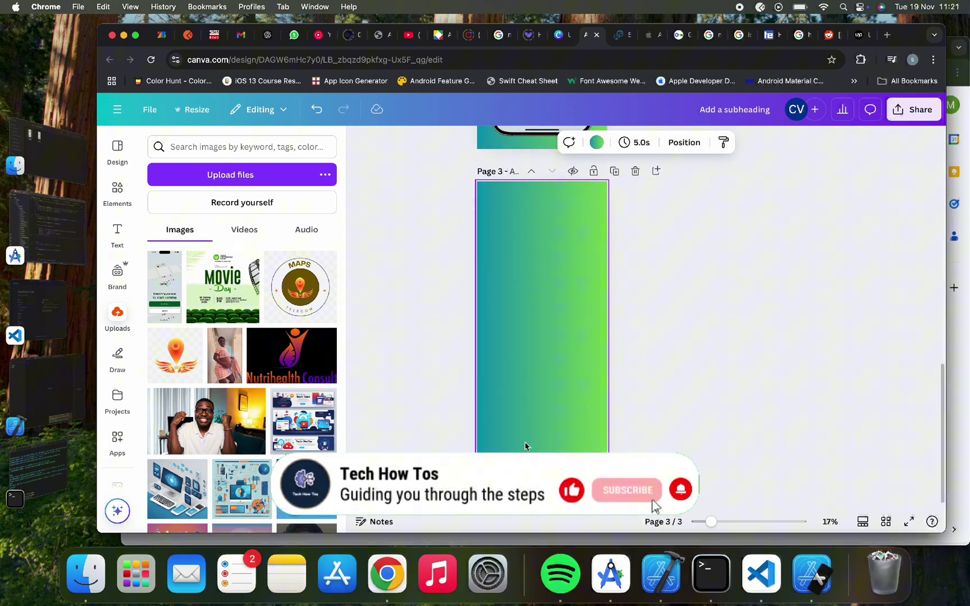
{"action": "key", "text": "super+v"}
{"action": "scroll", "coordinate": [621, 374], "scroll_direction": "down", "scroll_amount": 4}
{"action": "scroll", "coordinate": [622, 373], "scroll_direction": "up", "scroll_amount": 5}
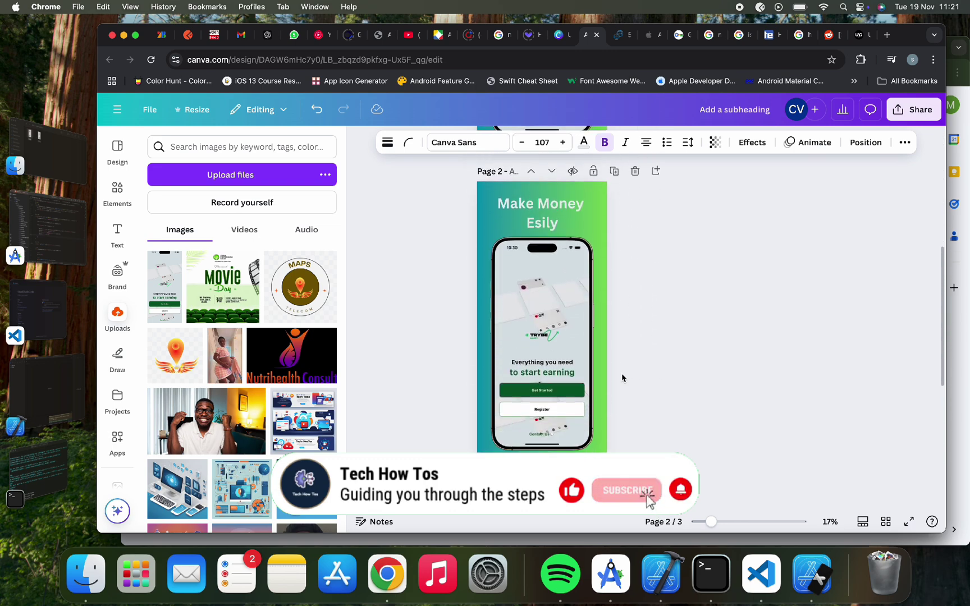
Step: Upload the 10.30.57 simulator screenshot and fit it into page 2's phone mockup
{"action": "left_click", "coordinate": [579, 356]}
{"action": "left_click", "coordinate": [208, 174]}
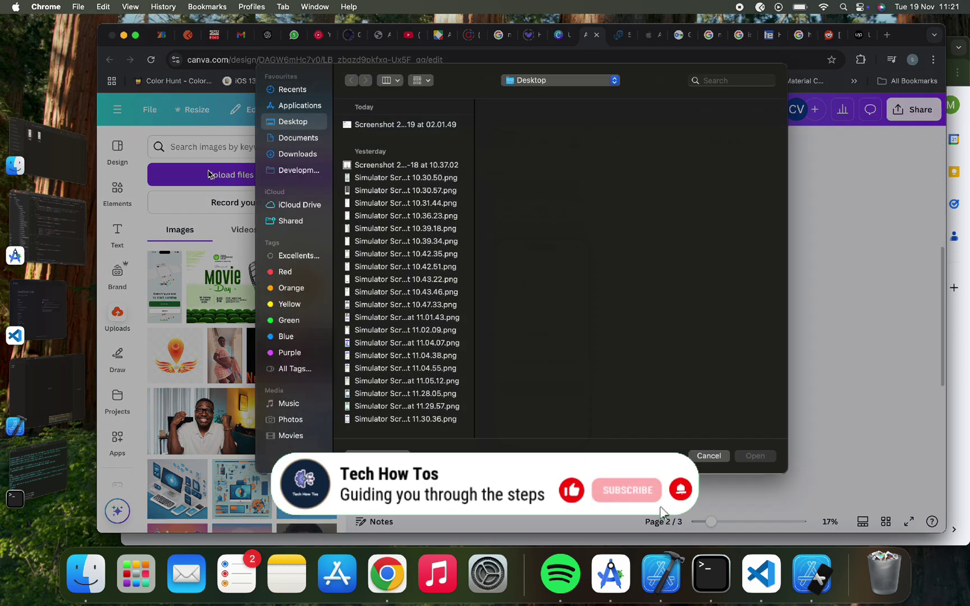
{"action": "left_click", "coordinate": [372, 201]}
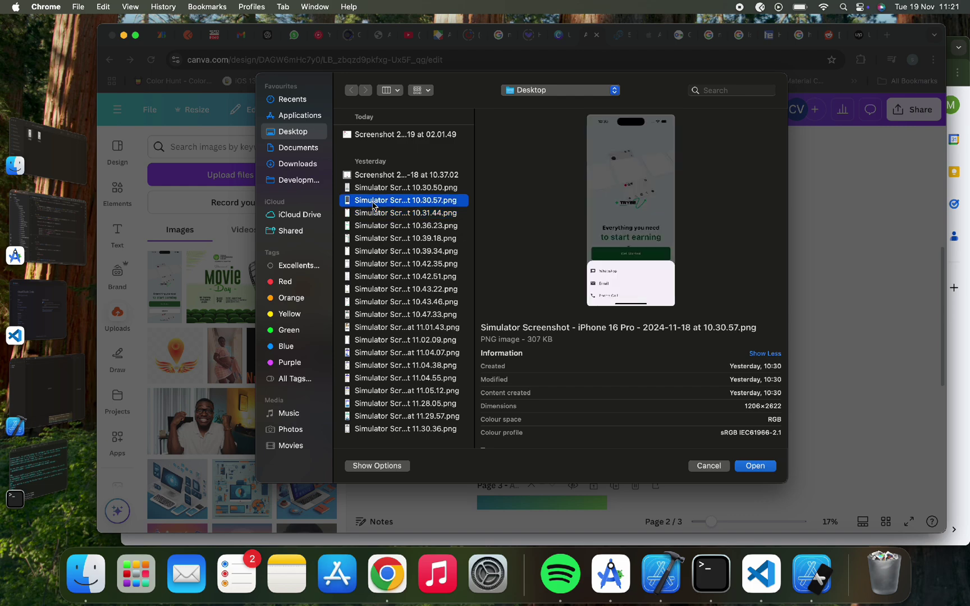
{"action": "left_click", "coordinate": [755, 465]}
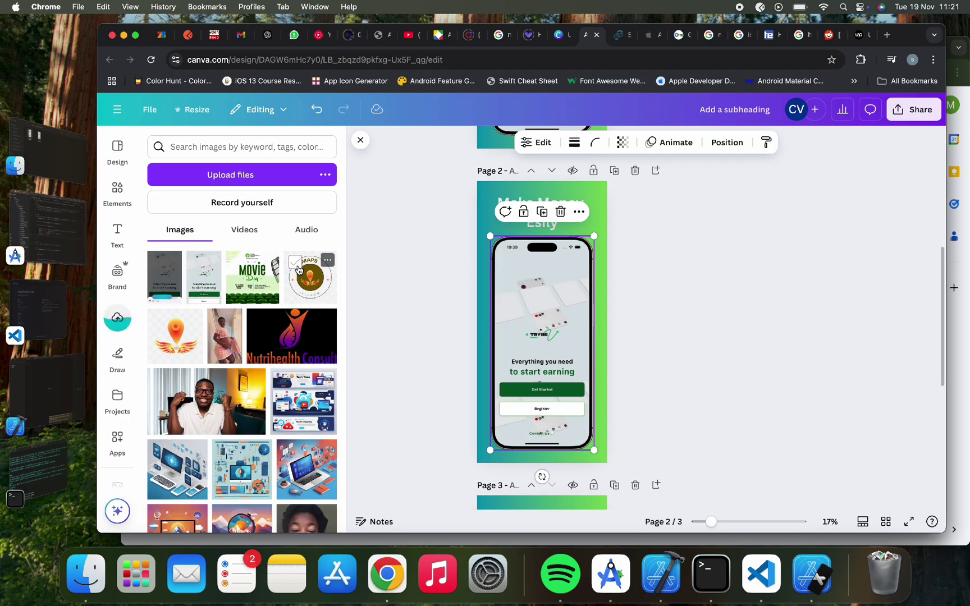
{"action": "left_click", "coordinate": [162, 293]}
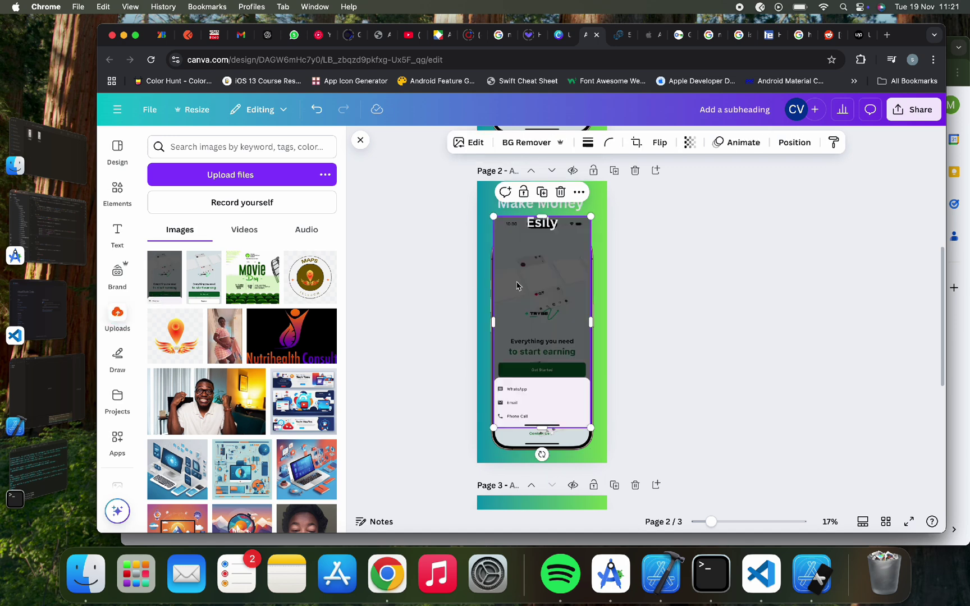
{"action": "left_click_drag", "start_coordinate": [532, 292], "coordinate": [532, 302]}
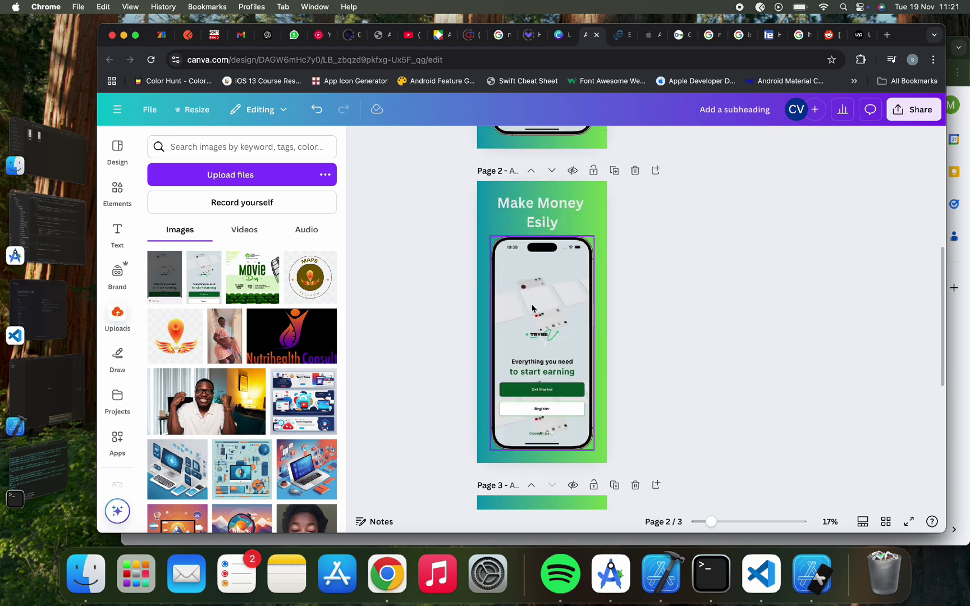
{"action": "key", "text": "super+z"}
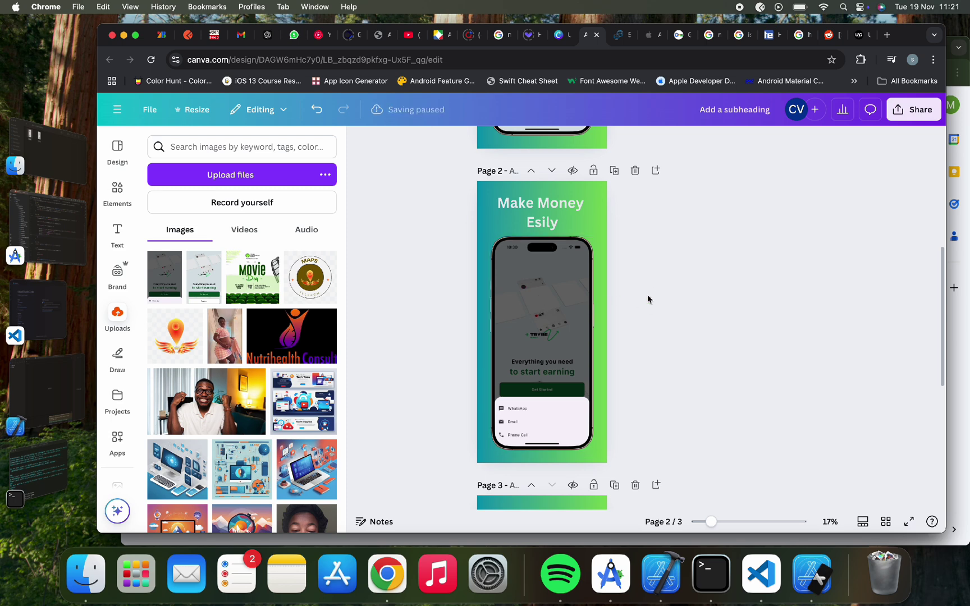
Step: Rewrite the page 2 headline to read '24/7 Active Support'
{"action": "left_click", "coordinate": [539, 218]}
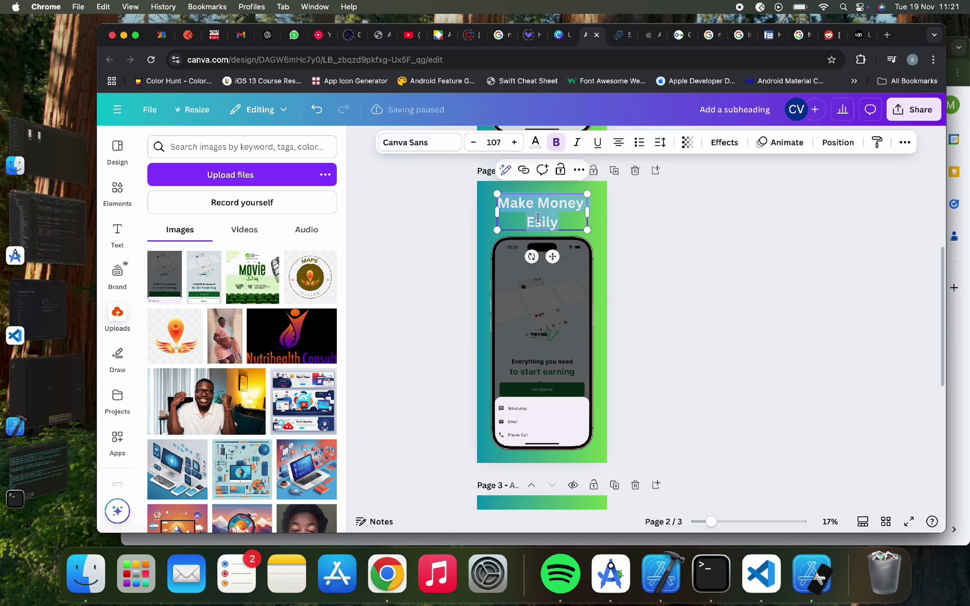
{"action": "type", "text": "24/7"}
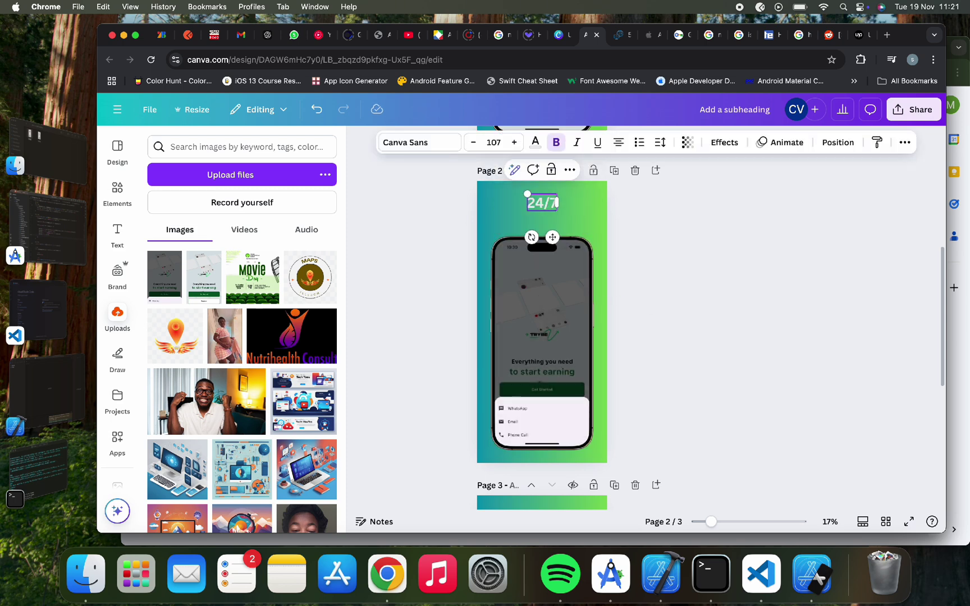
{"action": "type", "text": " Activ"}
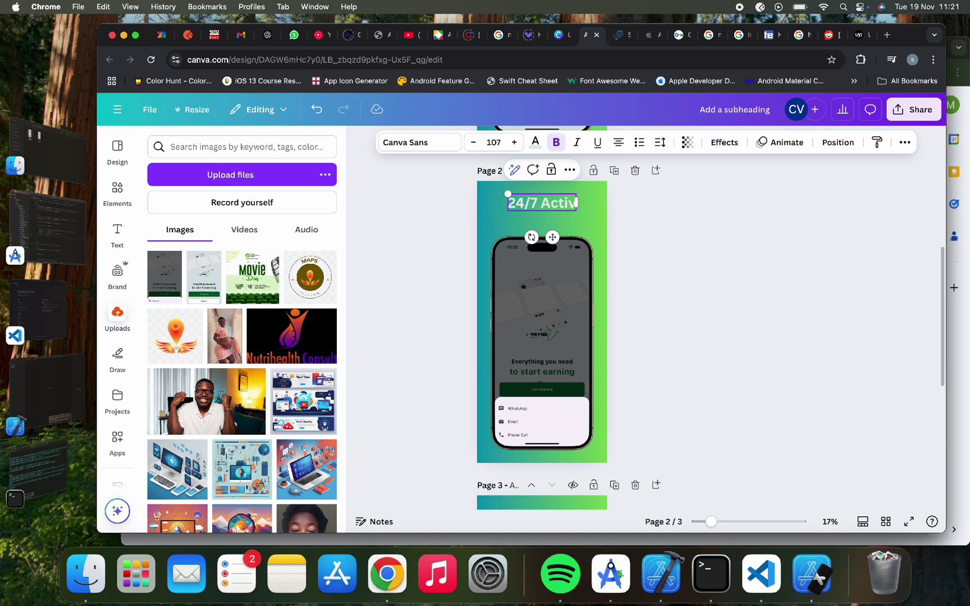
{"action": "type", "text": "e Suppor"}
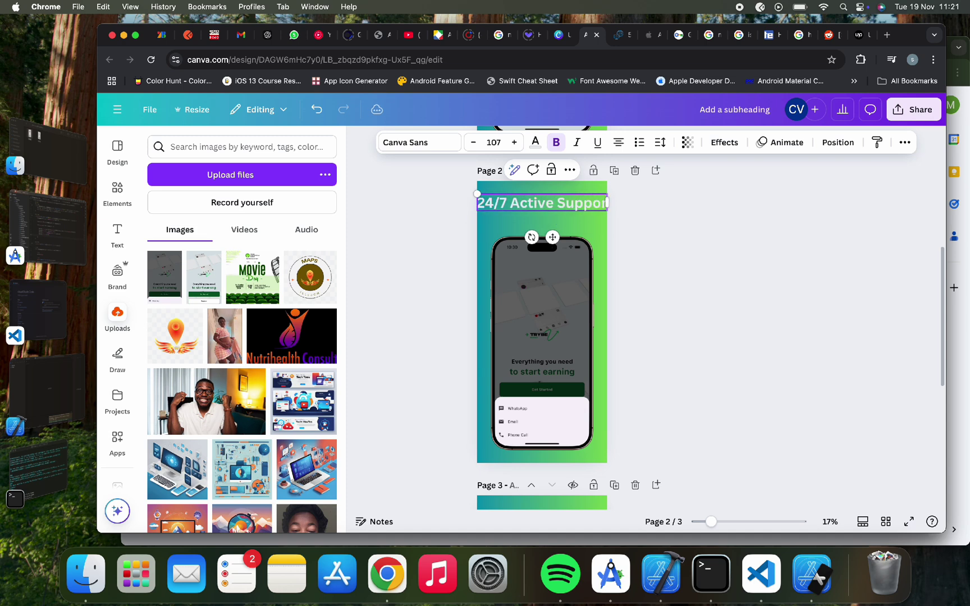
{"action": "type", "text": "t"}
{"action": "key", "text": "Escape"}
{"action": "left_click", "coordinate": [674, 228]}
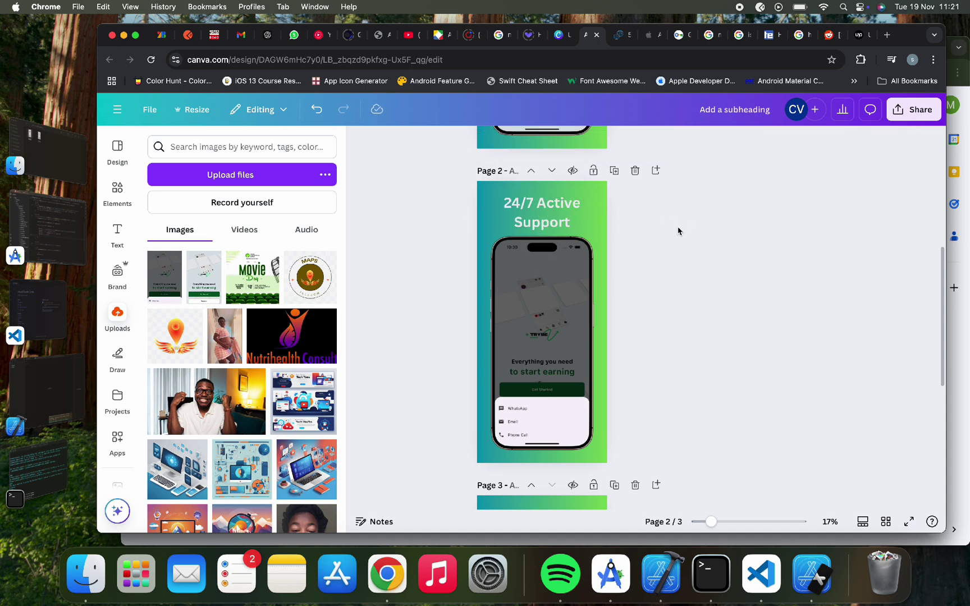
{"action": "scroll", "coordinate": [678, 231], "scroll_direction": "up", "scroll_amount": 3}
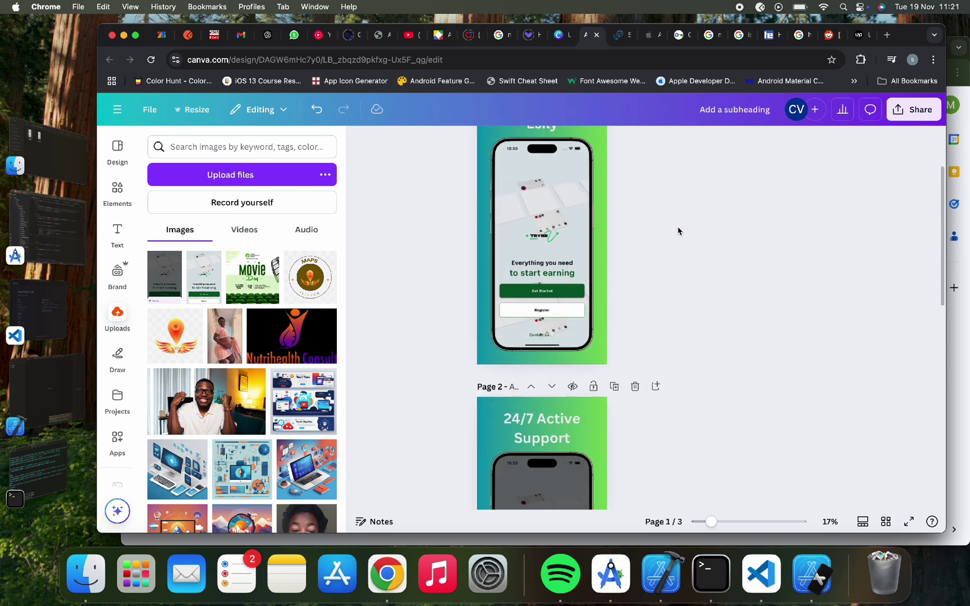
{"action": "scroll", "coordinate": [678, 232], "scroll_direction": "up", "scroll_amount": 2}
{"action": "scroll", "coordinate": [678, 231], "scroll_direction": "down", "scroll_amount": 3}
{"action": "scroll", "coordinate": [678, 231], "scroll_direction": "down", "scroll_amount": 3}
{"action": "scroll", "coordinate": [678, 231], "scroll_direction": "down", "scroll_amount": 1}
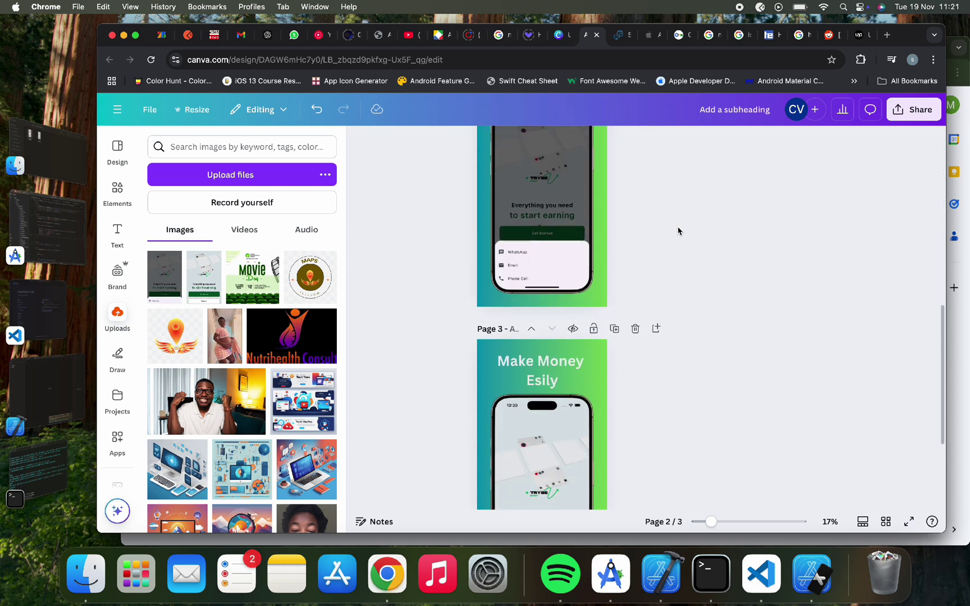
{"action": "scroll", "coordinate": [678, 231], "scroll_direction": "down", "scroll_amount": 2}
{"action": "scroll", "coordinate": [678, 232], "scroll_direction": "up", "scroll_amount": 3}
{"action": "scroll", "coordinate": [677, 231], "scroll_direction": "up", "scroll_amount": 3}
{"action": "scroll", "coordinate": [679, 230], "scroll_direction": "up", "scroll_amount": 2}
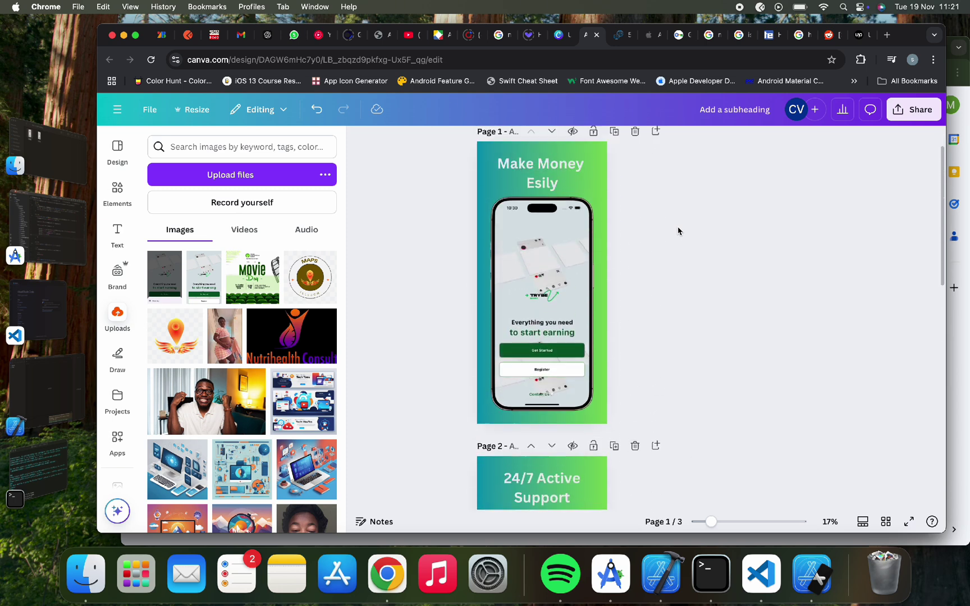
{"action": "scroll", "coordinate": [678, 232], "scroll_direction": "up", "scroll_amount": 1}
{"action": "scroll", "coordinate": [678, 231], "scroll_direction": "down", "scroll_amount": 3}
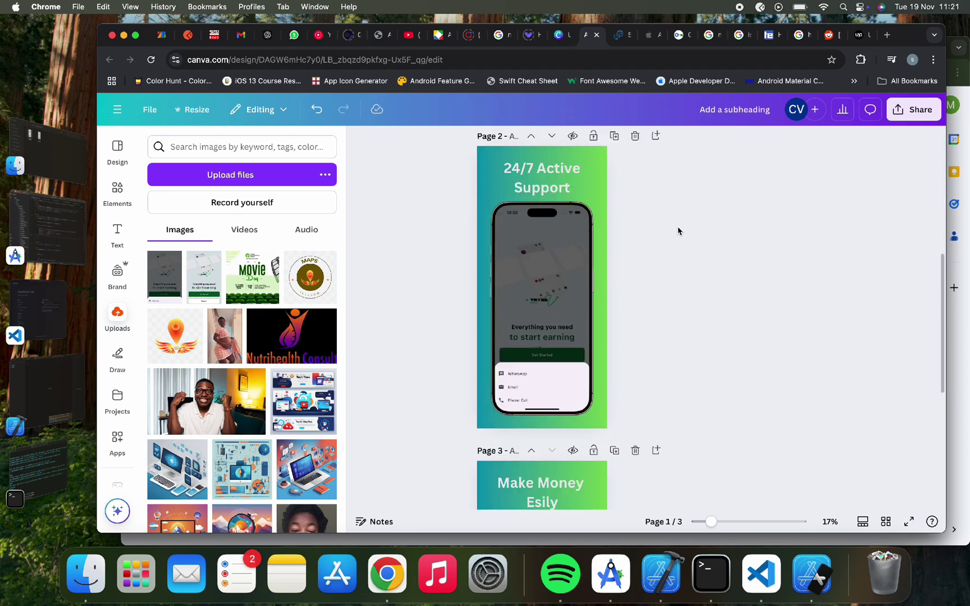